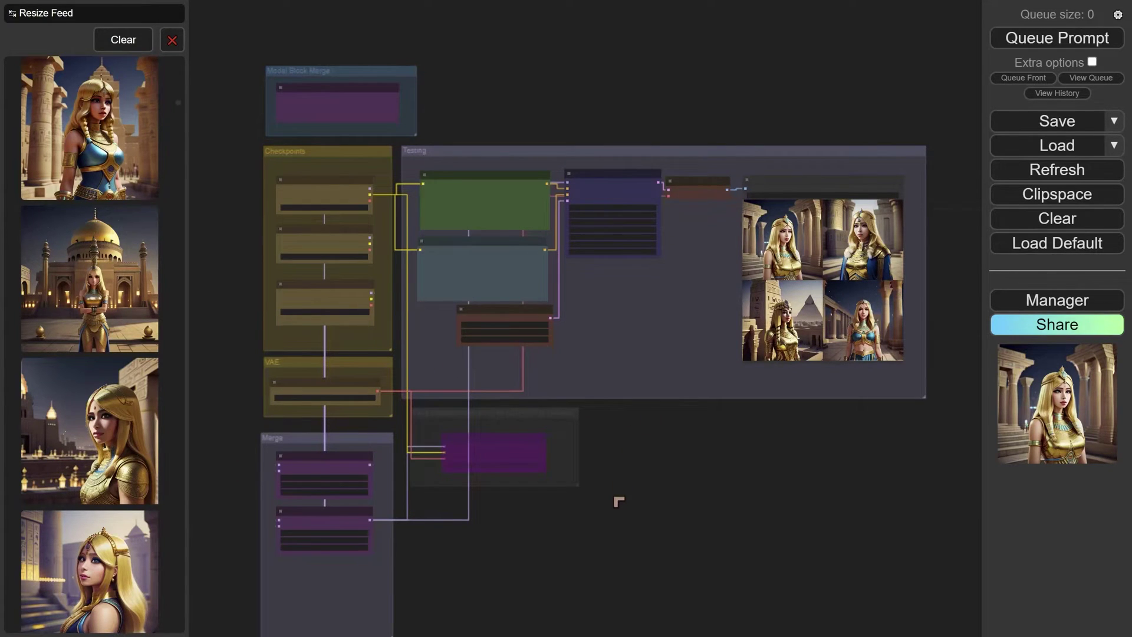
Survey the Testing and checkpoint groups, and select Checkpoint R1A to show its links.
mouse_move(614, 498)
mouse_down()
mouse_move(626, 446)
mouse_move(623, 482)
mouse_up()
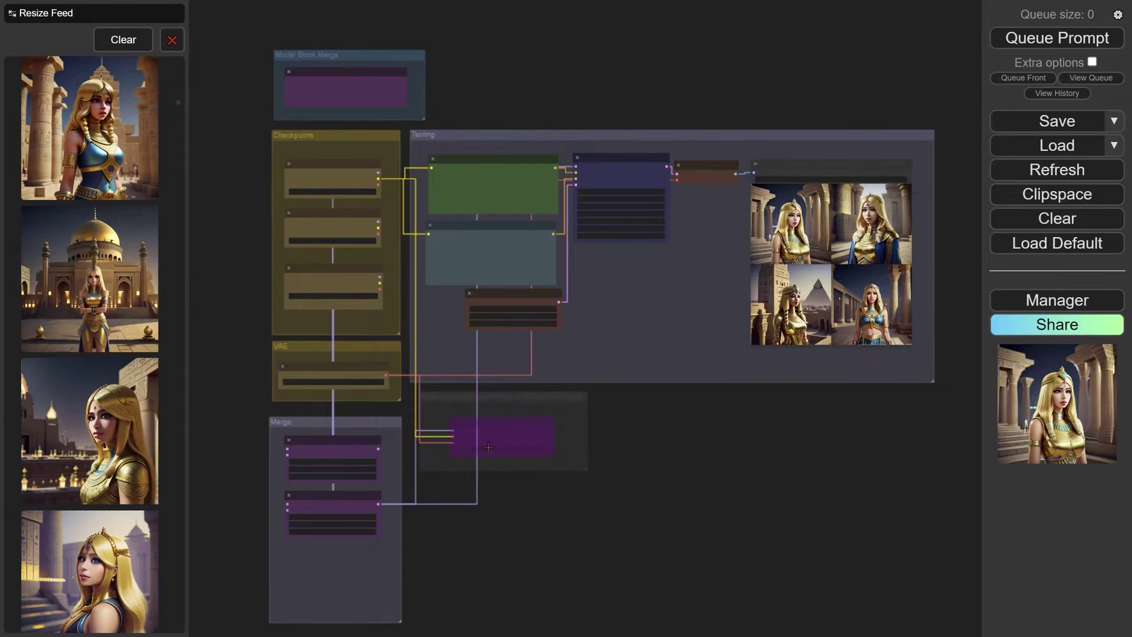
scroll(420, 297, up, 3)
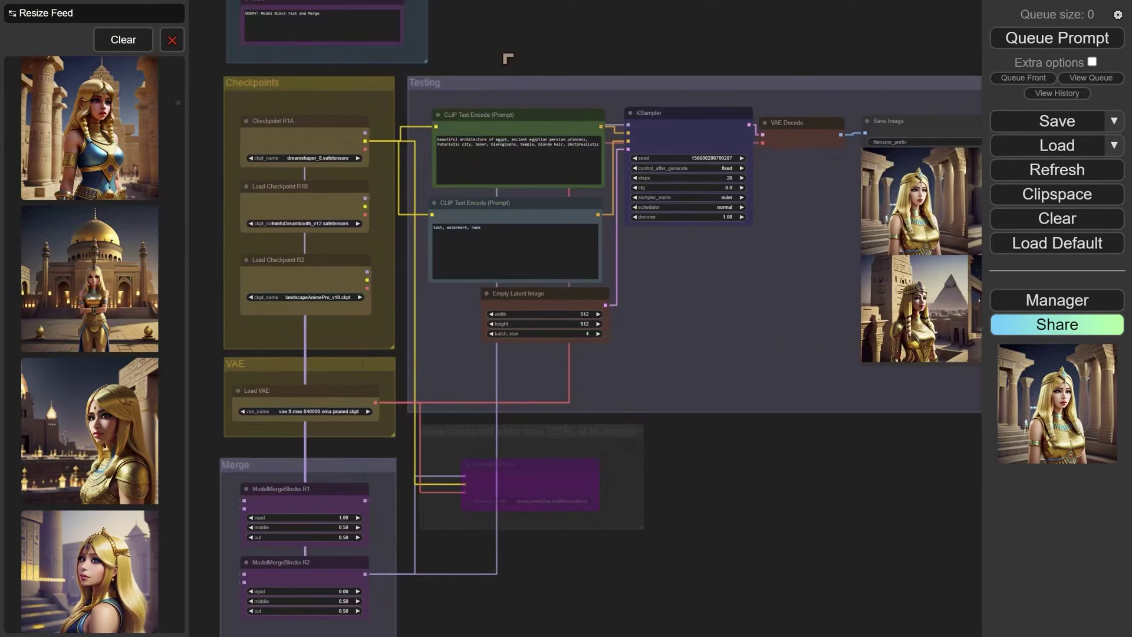
drag(522, 43, 337, 102)
scroll(340, 104, up, 1)
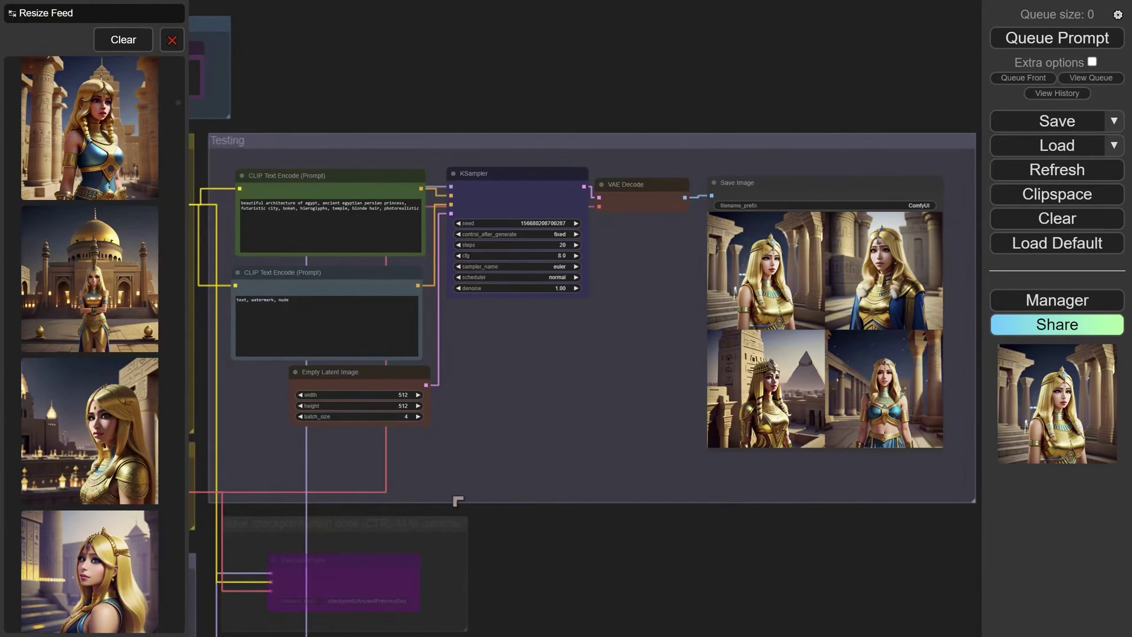
drag(463, 532, 823, 313)
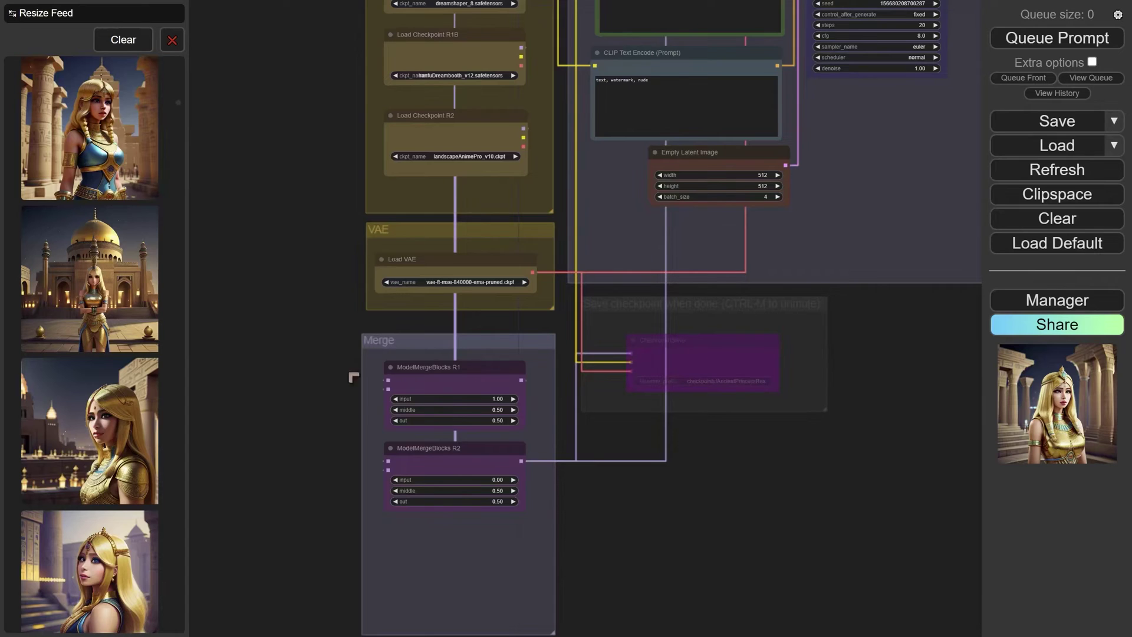
drag(256, 196, 273, 448)
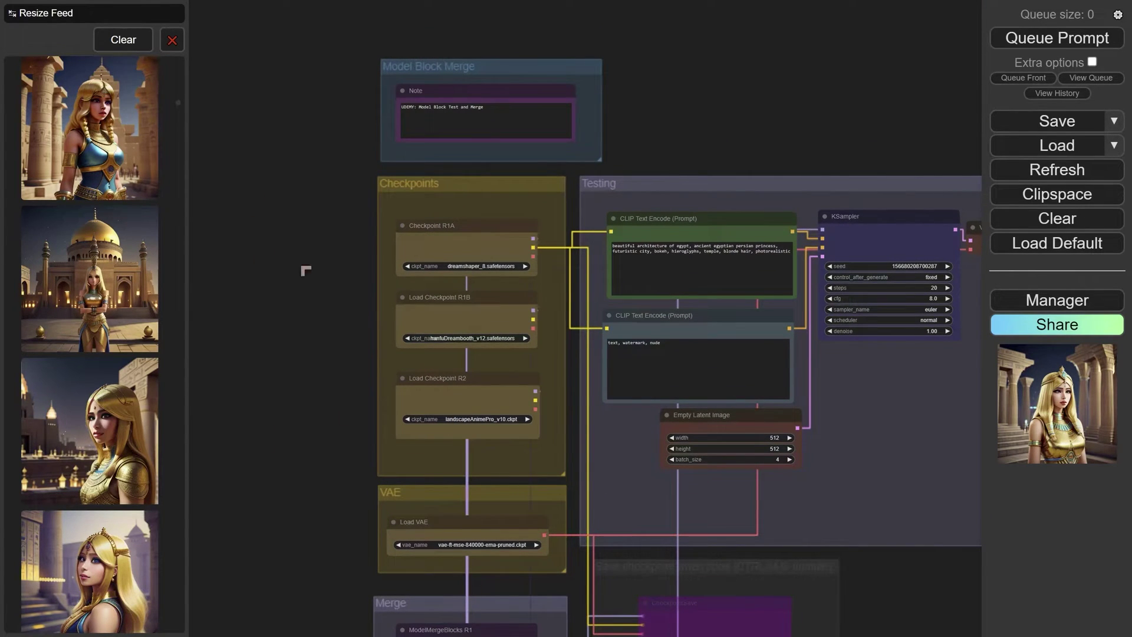
scroll(306, 251, up, 6)
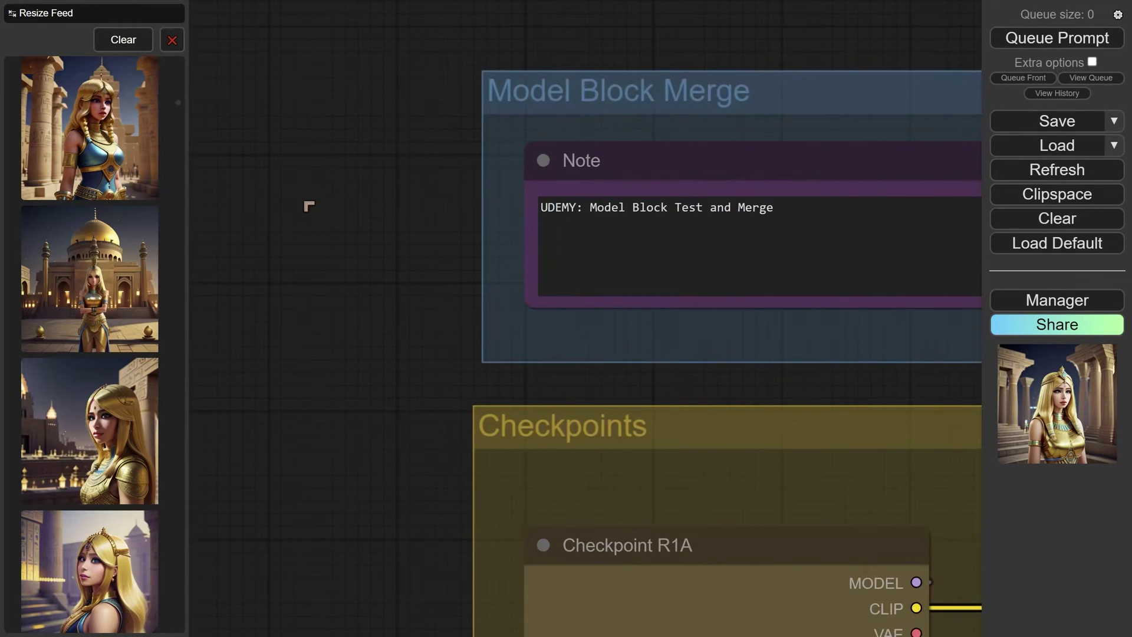
drag(308, 205, 87, 271)
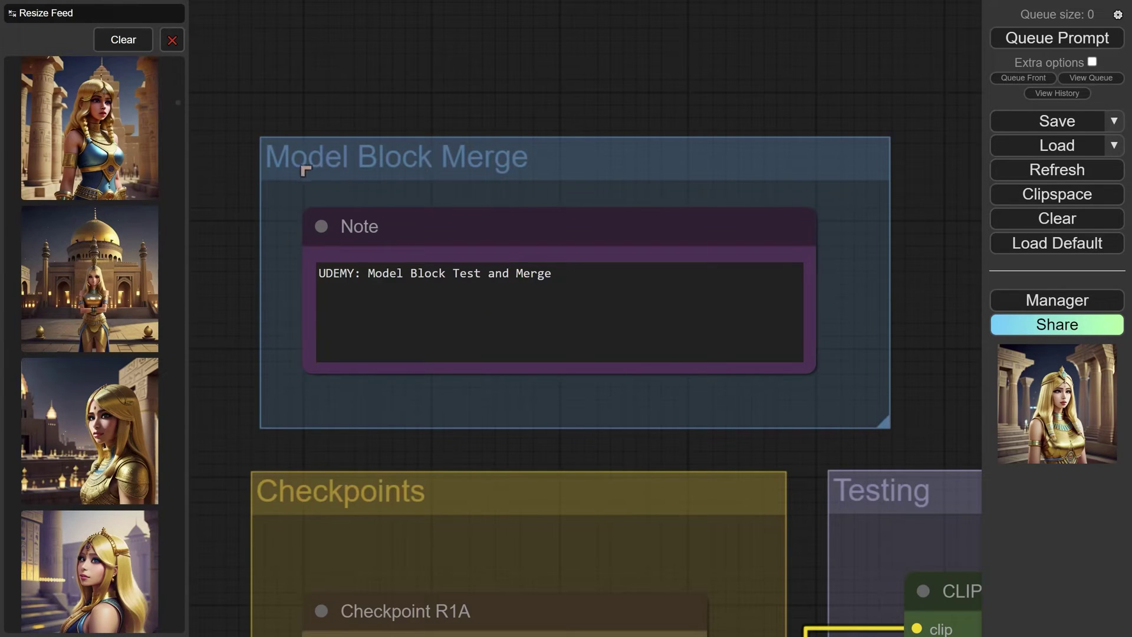
scroll(560, 194, down, 1)
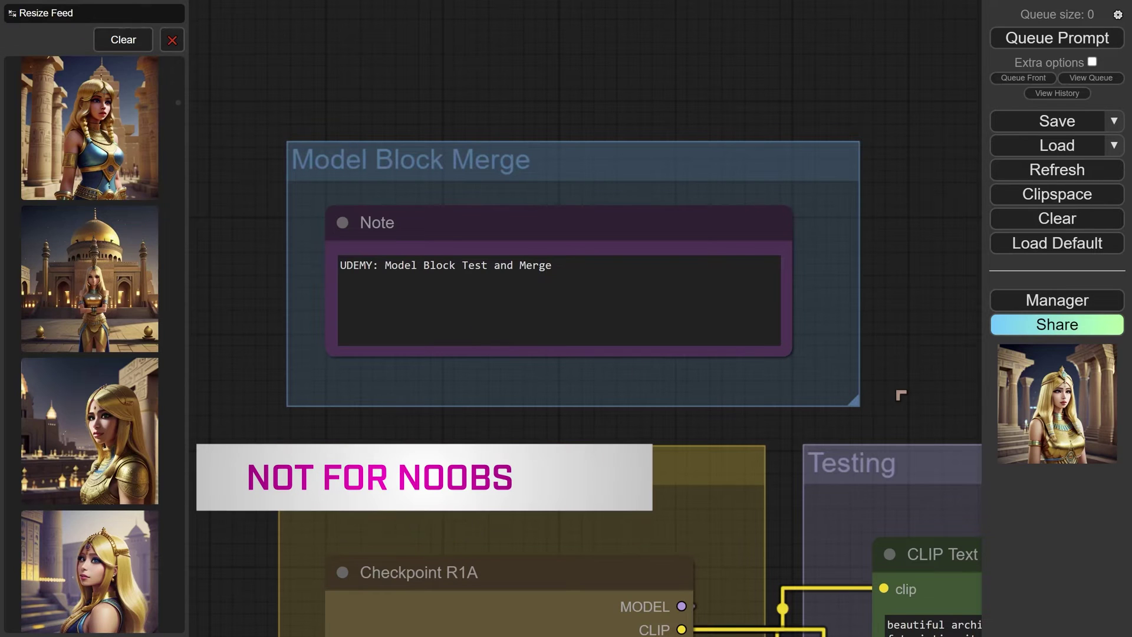
scroll(795, 125, down, 3)
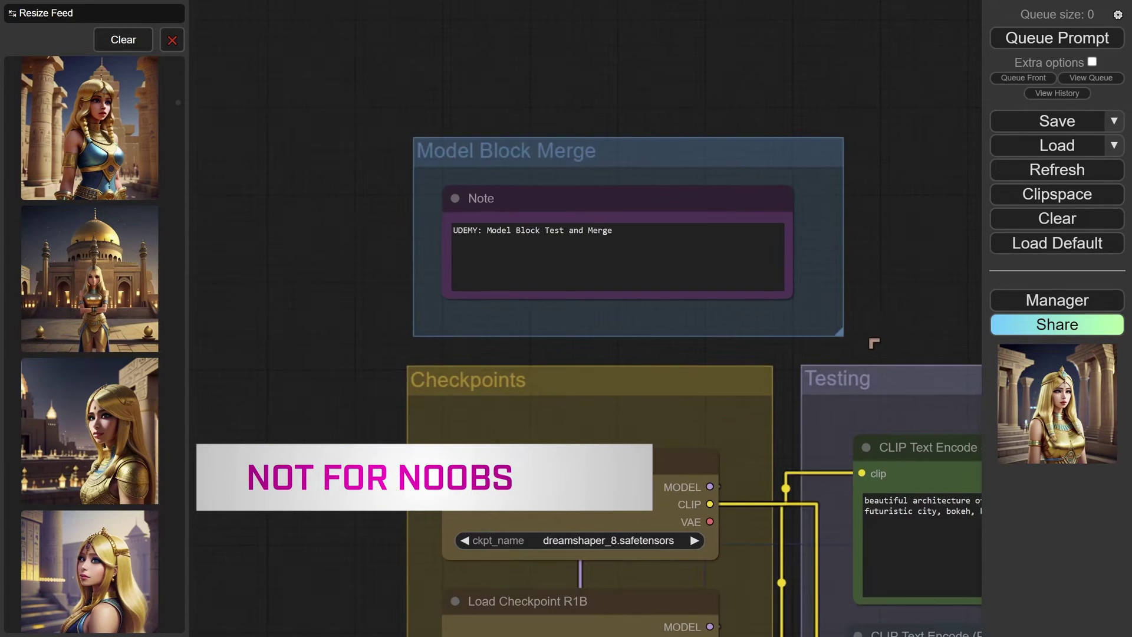
drag(890, 339, 815, 338)
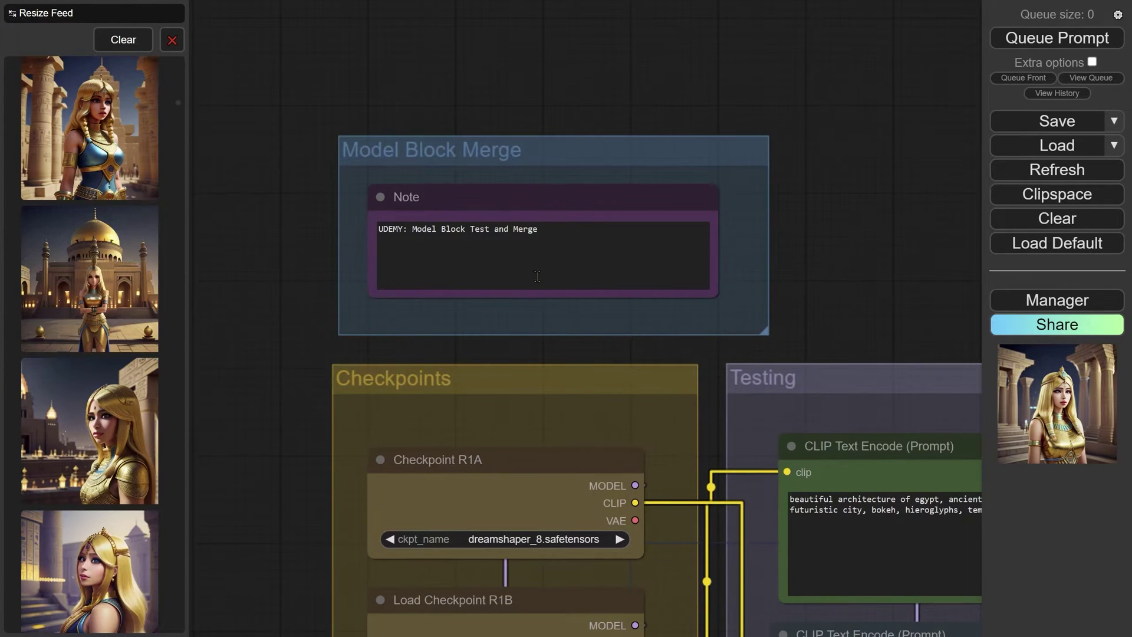
scroll(468, 168, up, 2)
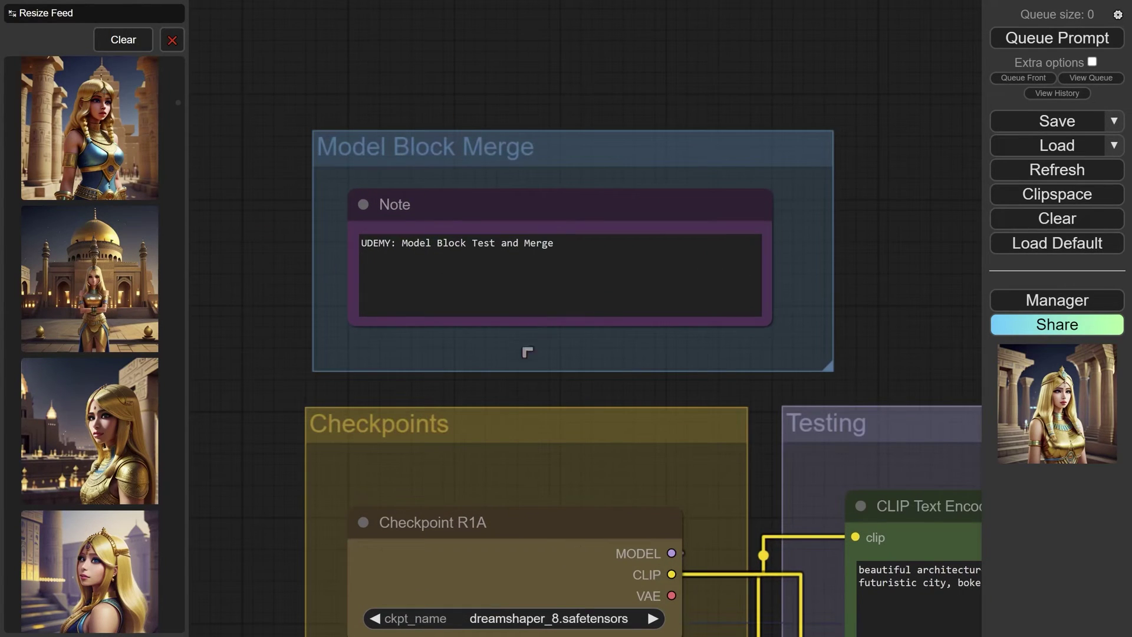
drag(485, 399, 457, 151)
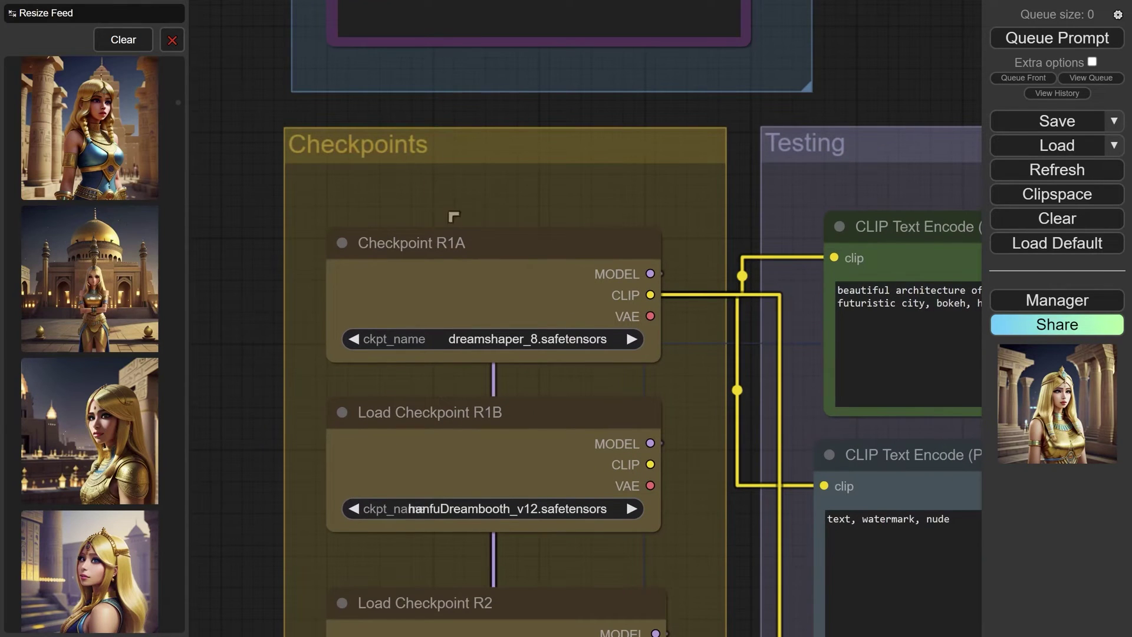
drag(579, 378, 590, 242)
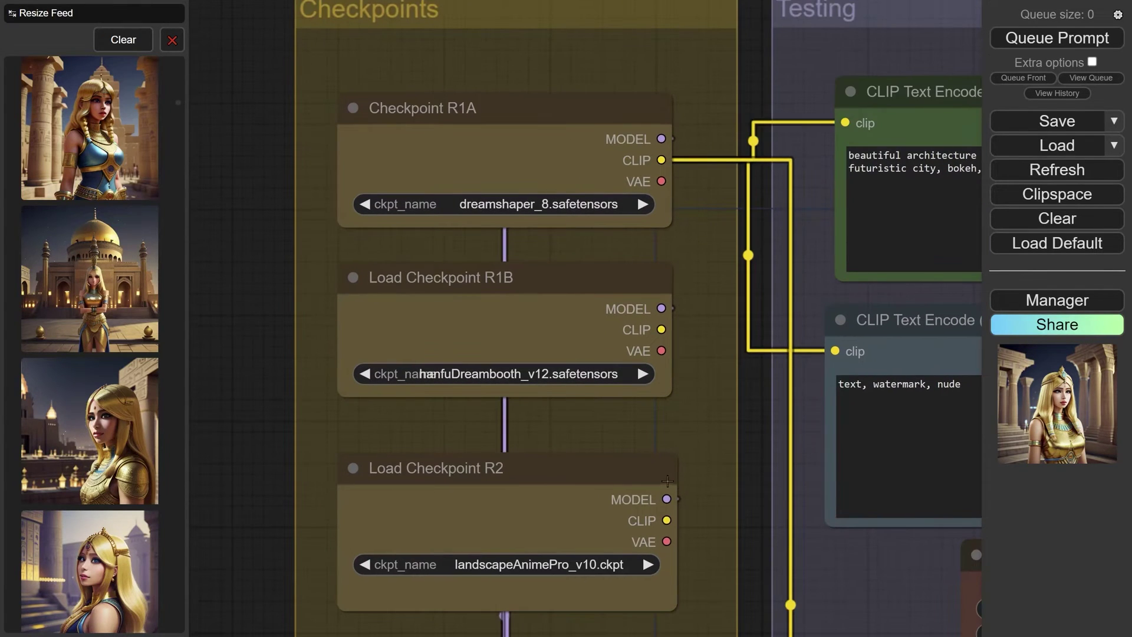
drag(677, 478, 680, 306)
drag(608, 508, 648, 552)
drag(683, 349, 687, 397)
click(536, 51)
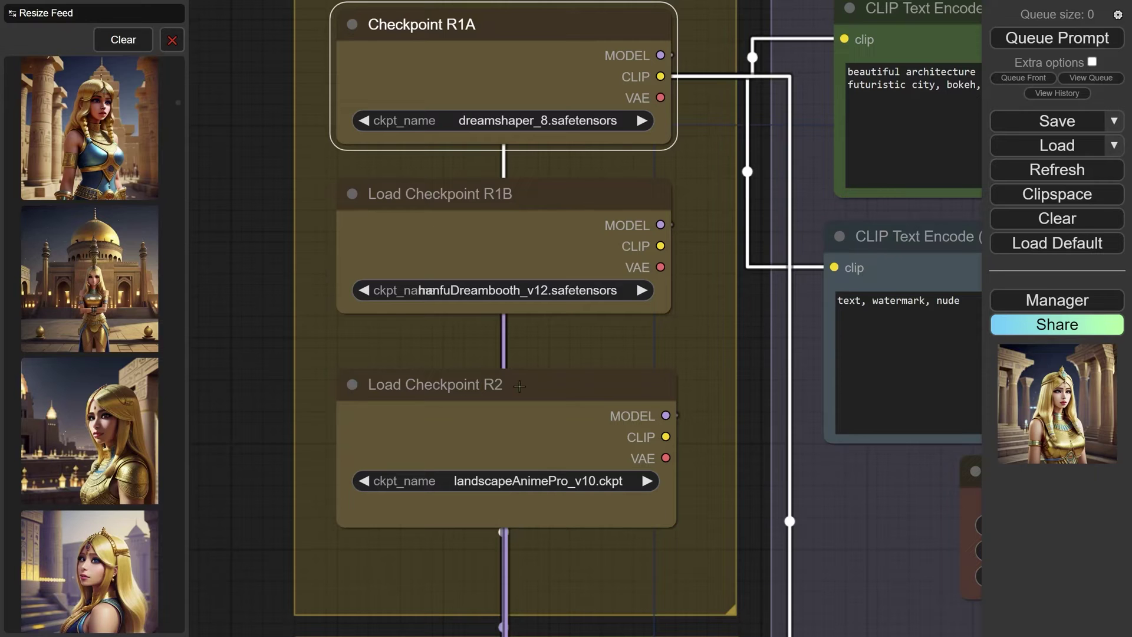
Inspect ModelMergeBlocks R1 and R2, Load VAE, Load Checkpoint R2, and R2's output link.
drag(693, 554, 705, 198)
drag(699, 526, 722, 346)
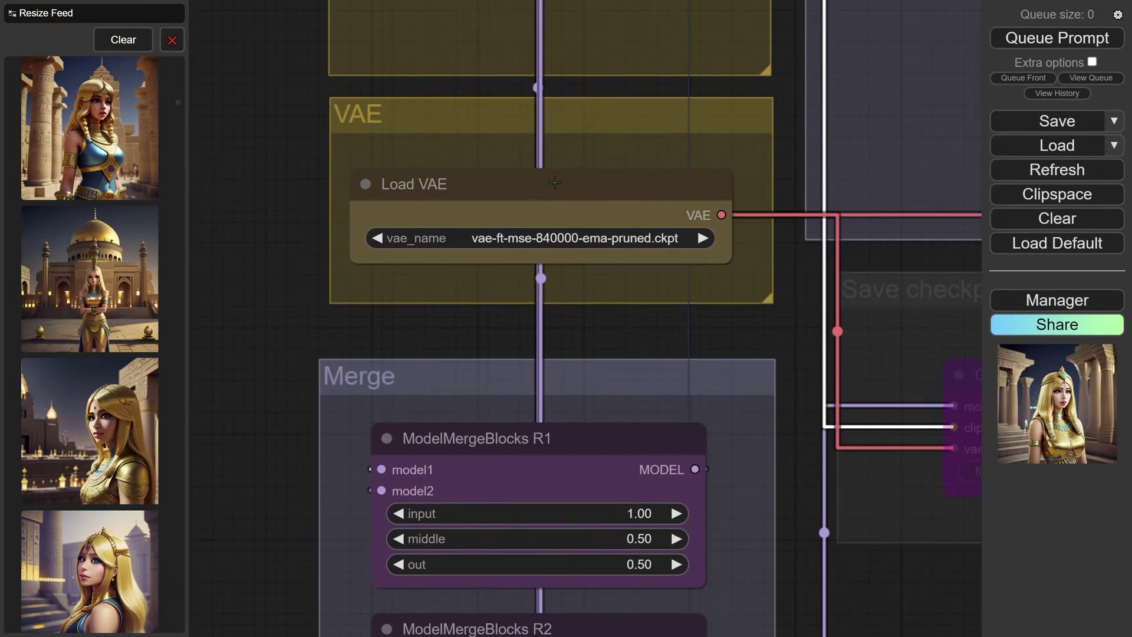
drag(631, 382, 611, 334)
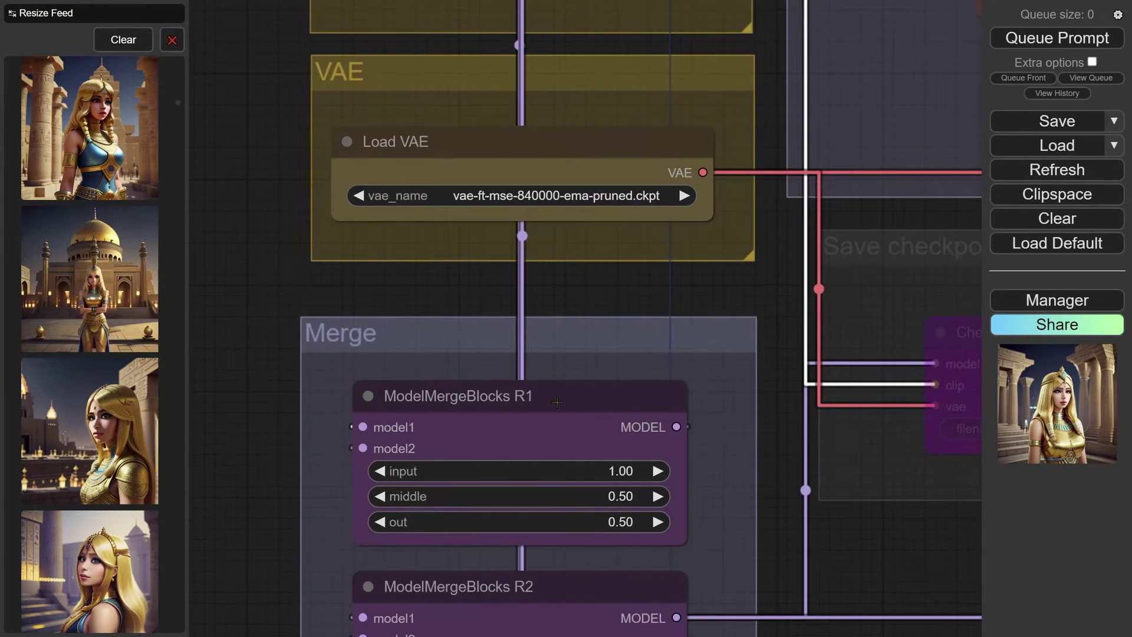
scroll(584, 383, up, 4)
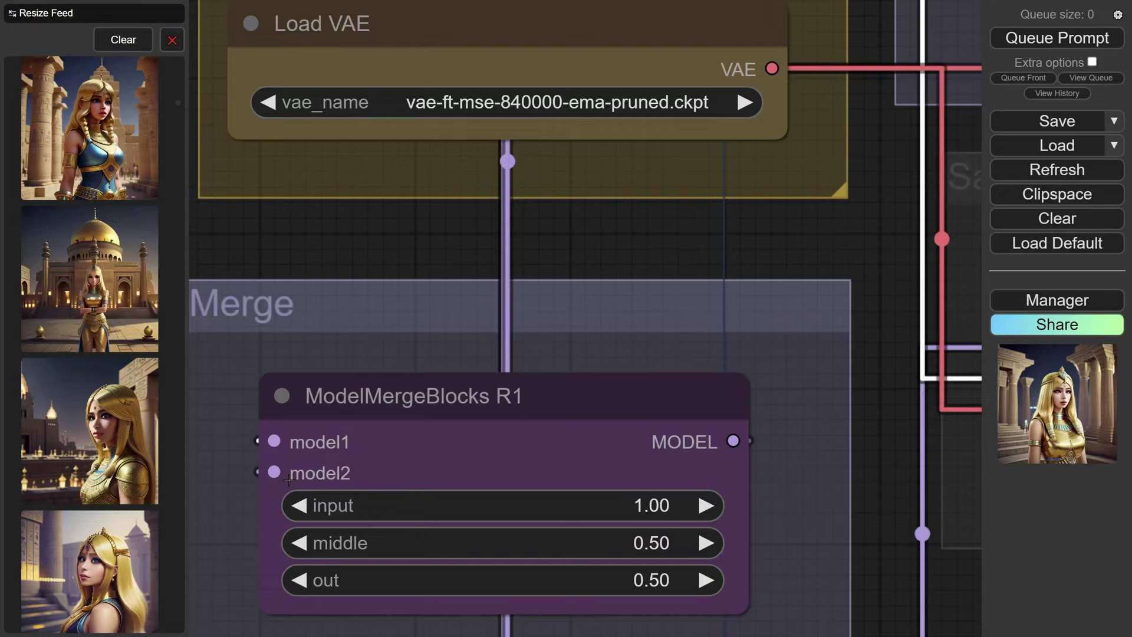
drag(828, 525, 834, 358)
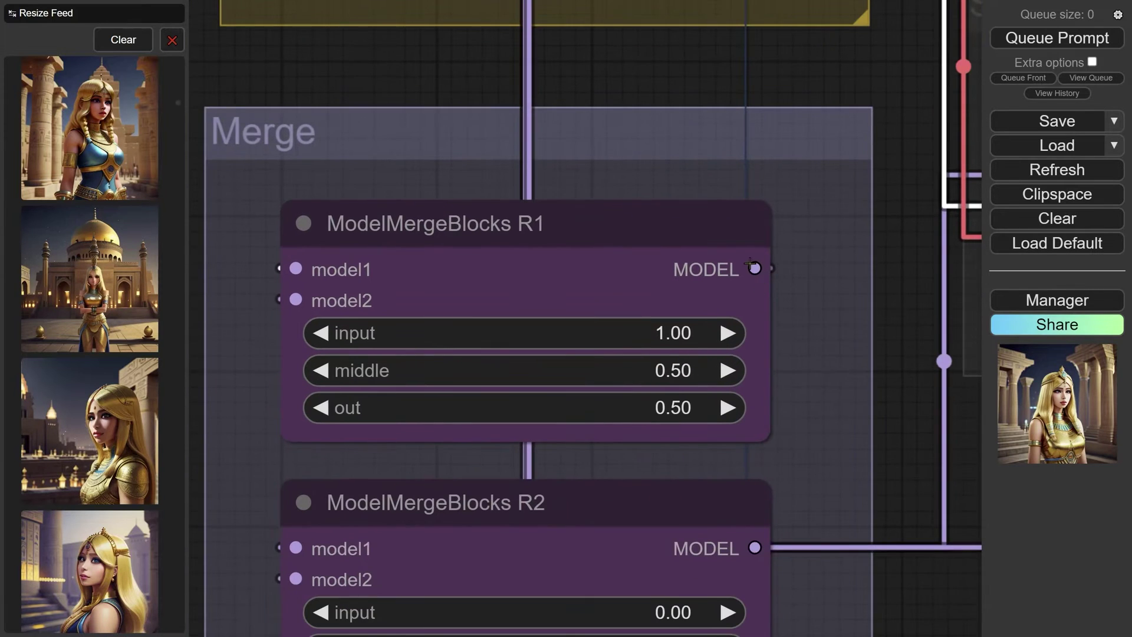
drag(797, 465, 815, 274)
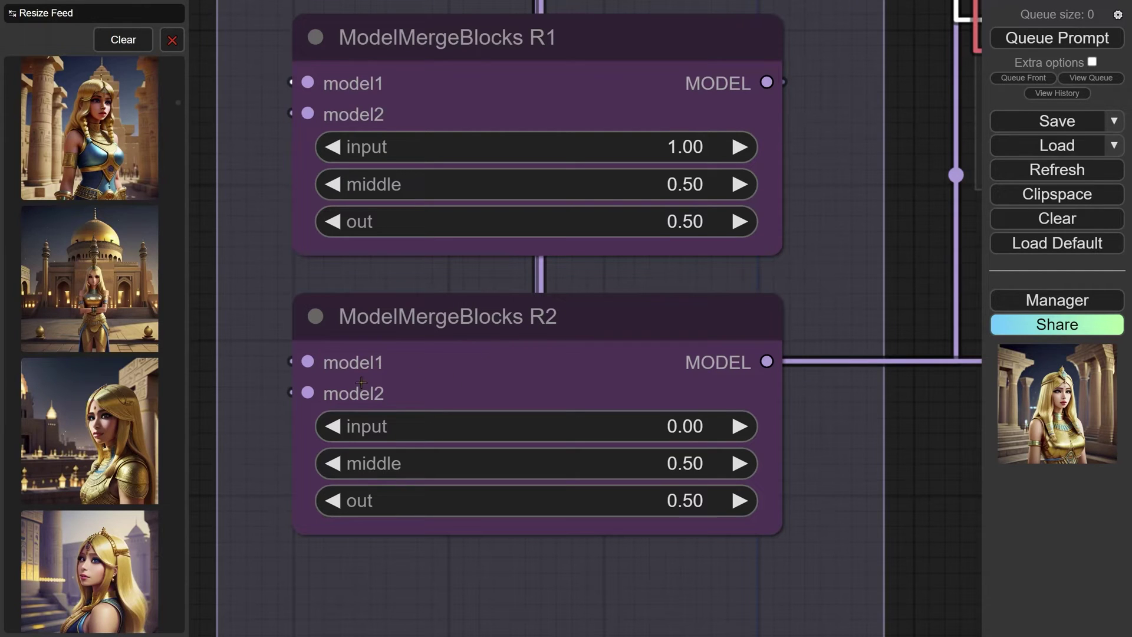
drag(819, 202, 820, 247)
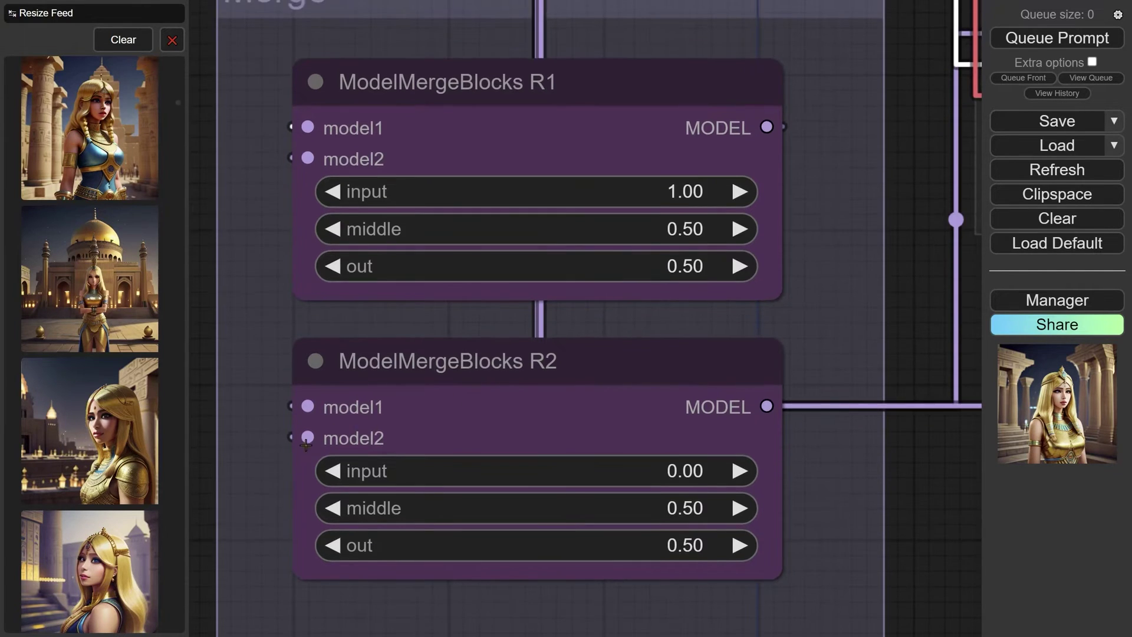
drag(846, 175, 857, 494)
scroll(857, 493, down, 1)
scroll(861, 337, down, 5)
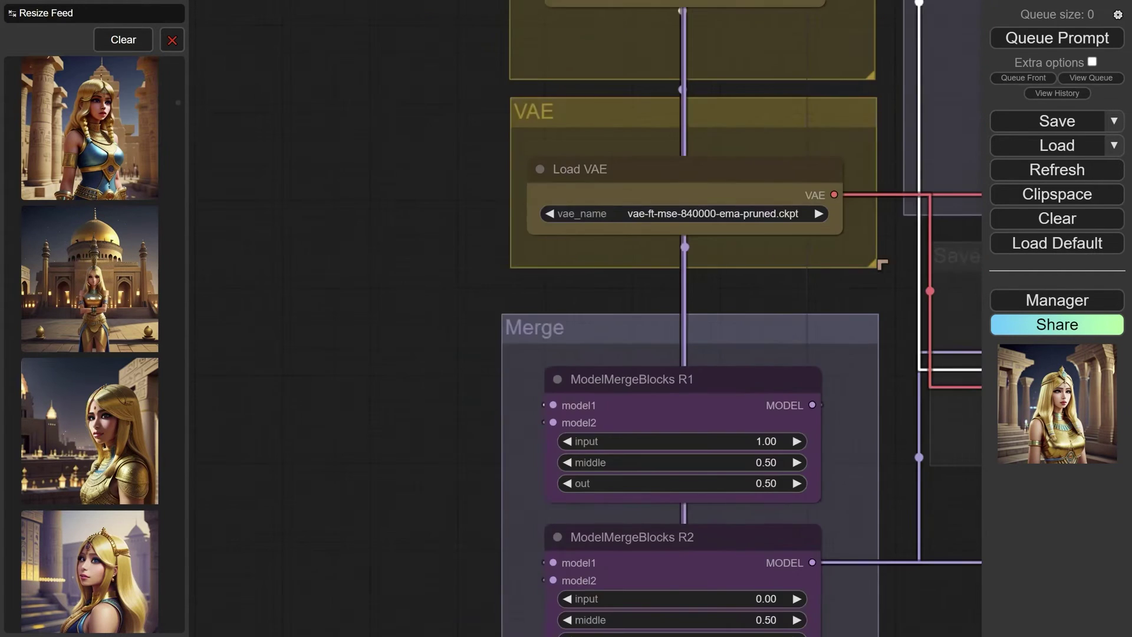
drag(872, 260, 849, 436)
mouse_move(841, 521)
mouse_down()
mouse_move(824, 426)
mouse_move(816, 212)
mouse_up()
drag(775, 606, 777, 500)
scroll(530, 347, up, 8)
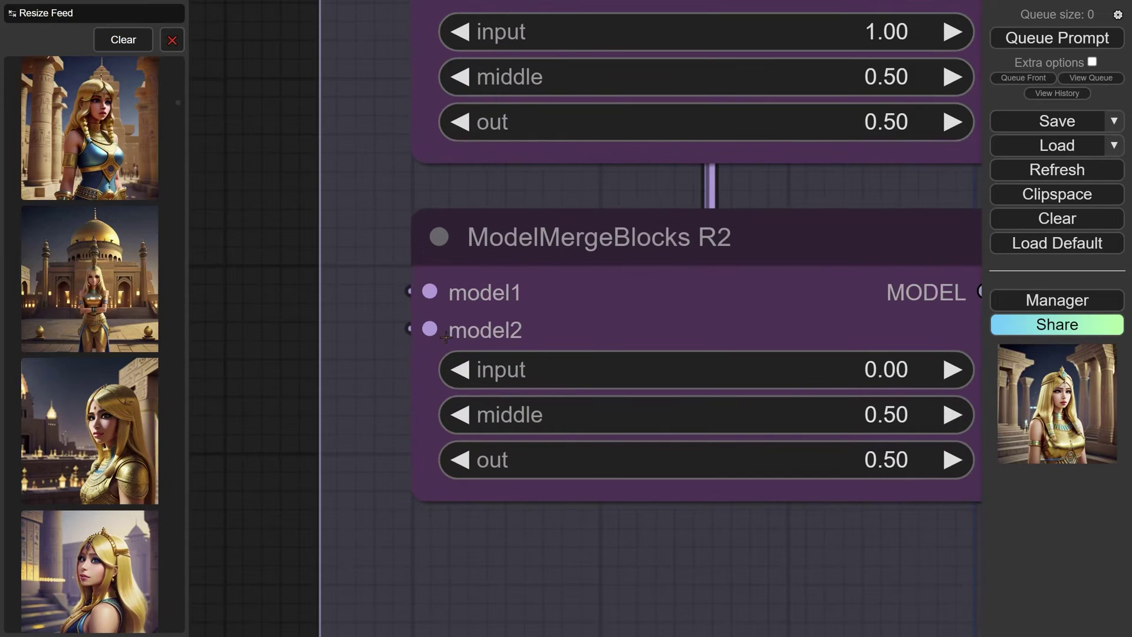
scroll(507, 365, down, 1)
drag(561, 566, 485, 586)
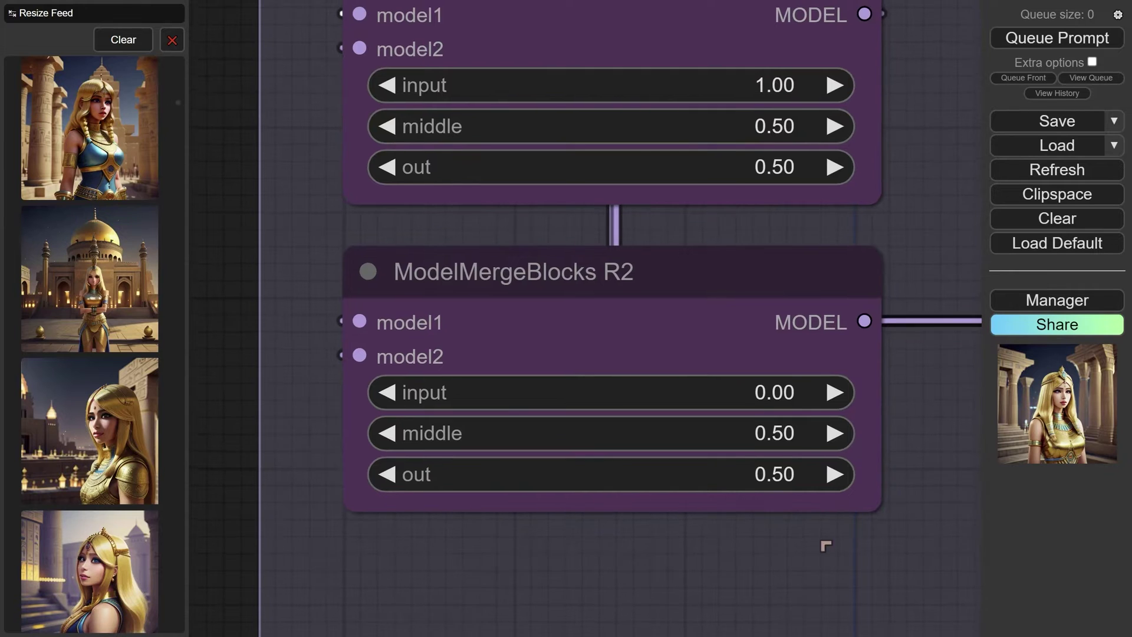
Frame the CheckpointSave group and select its node to show its inputs.
scroll(835, 543, down, 6)
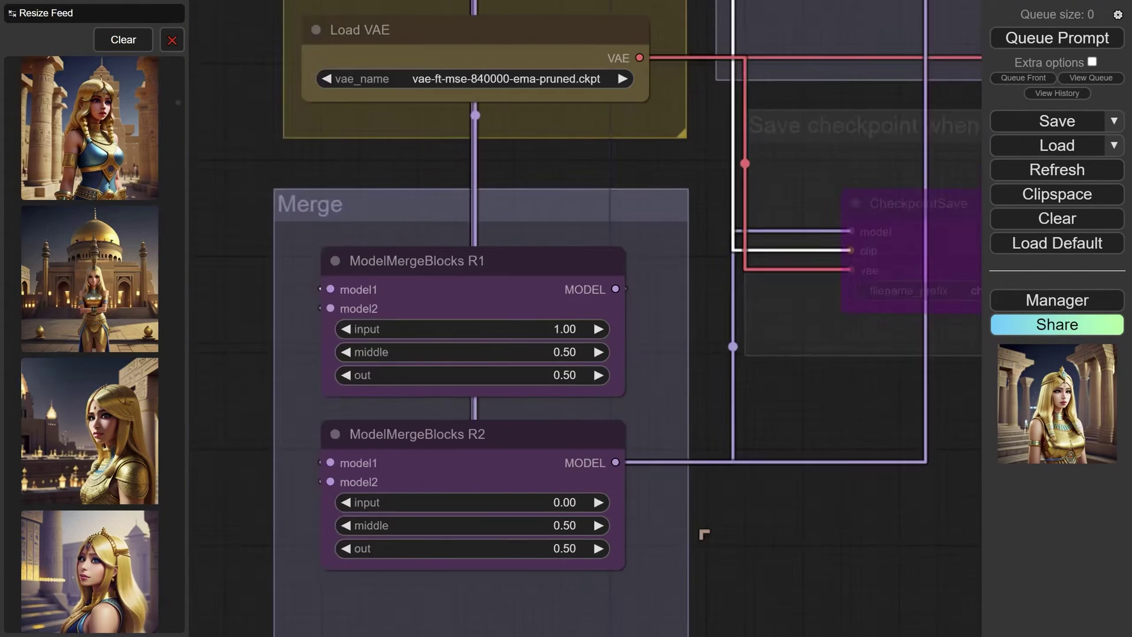
drag(702, 531, 528, 617)
drag(563, 580, 346, 617)
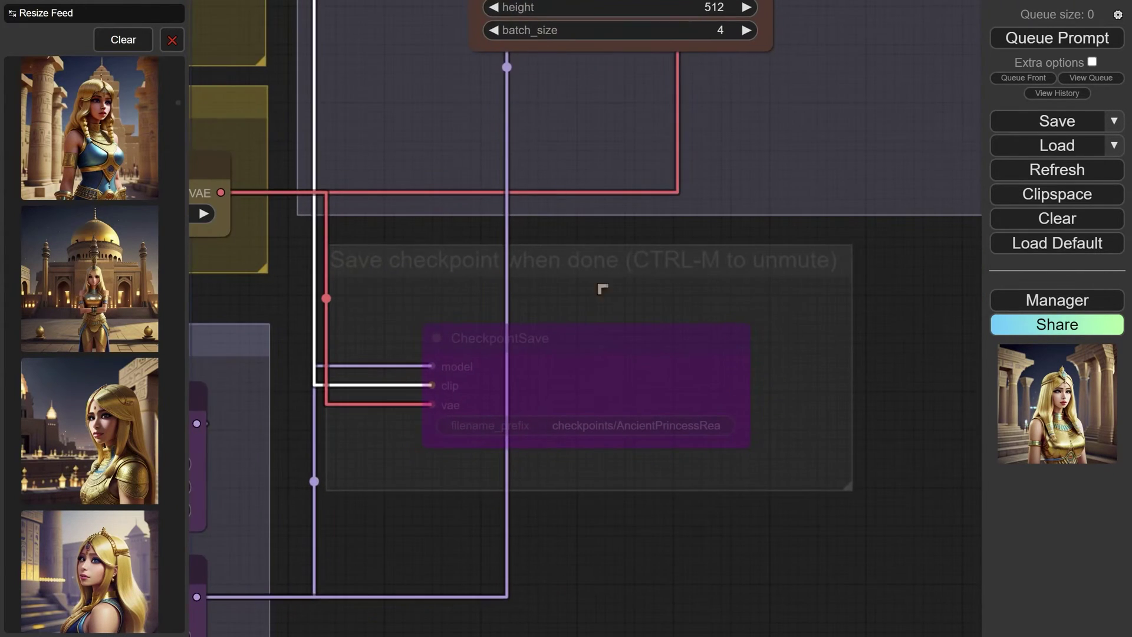
click(636, 353)
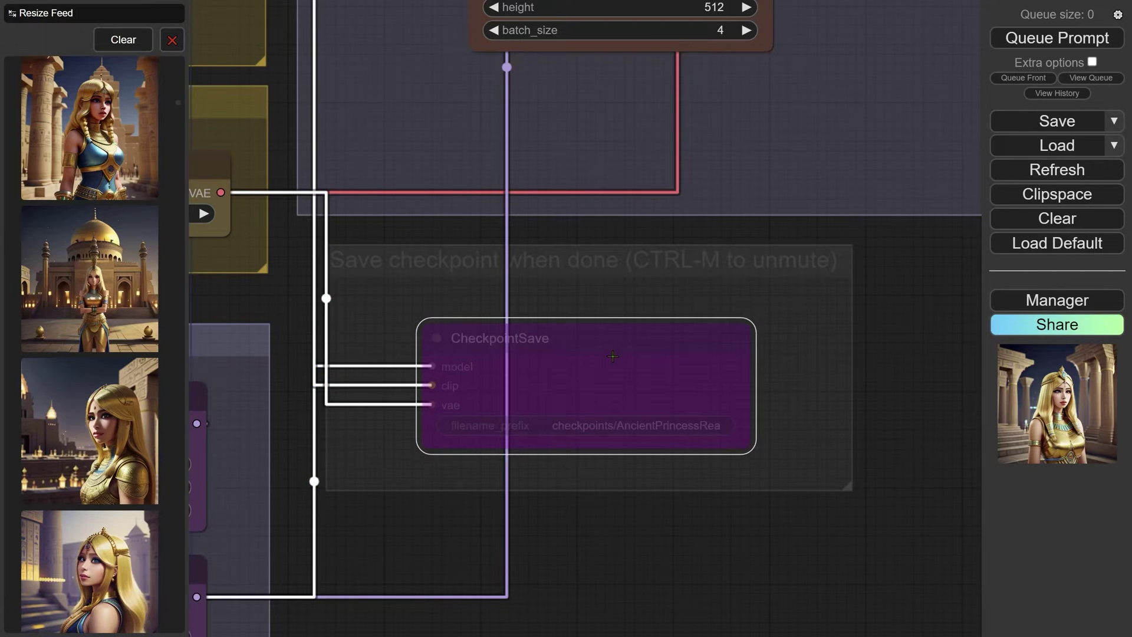
Pan across the prompts, KSampler, VAE Decode and the Save Image node.
drag(775, 220, 896, 581)
scroll(852, 514, down, 3)
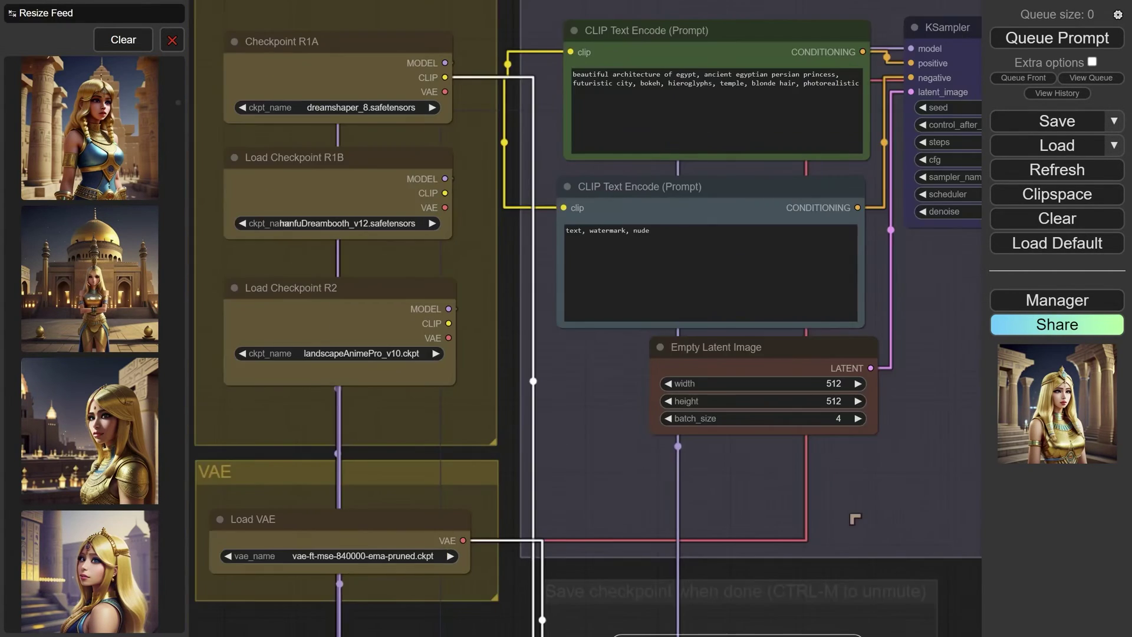
drag(897, 392, 760, 486)
drag(888, 427, 638, 452)
scroll(630, 439, down, 2)
scroll(660, 445, down, 1)
scroll(662, 455, up, 1)
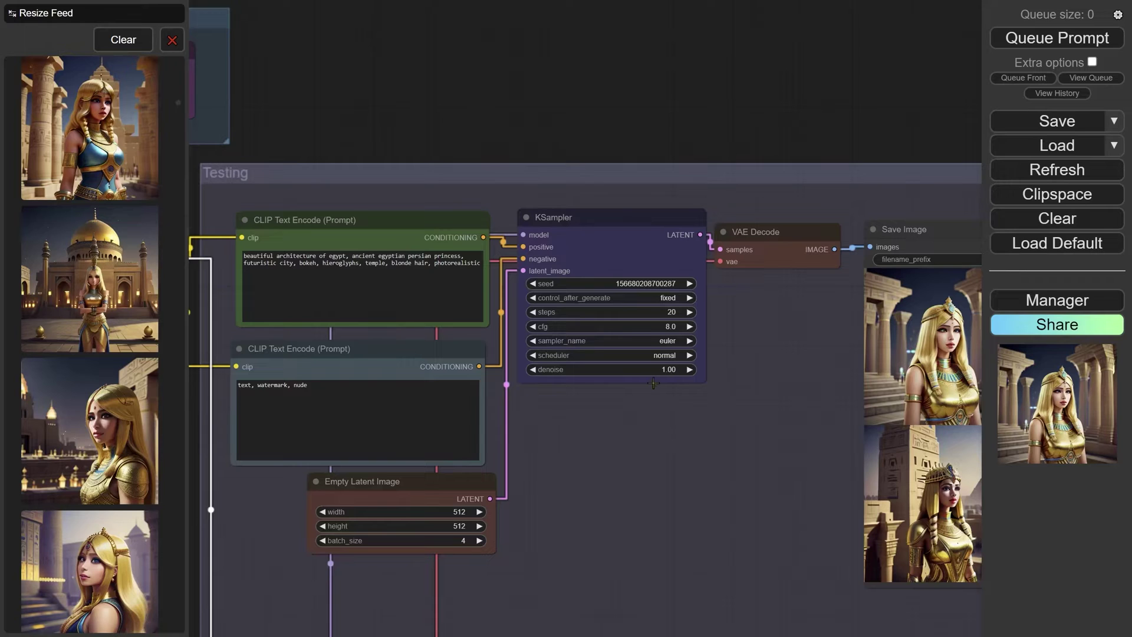
drag(735, 458, 682, 435)
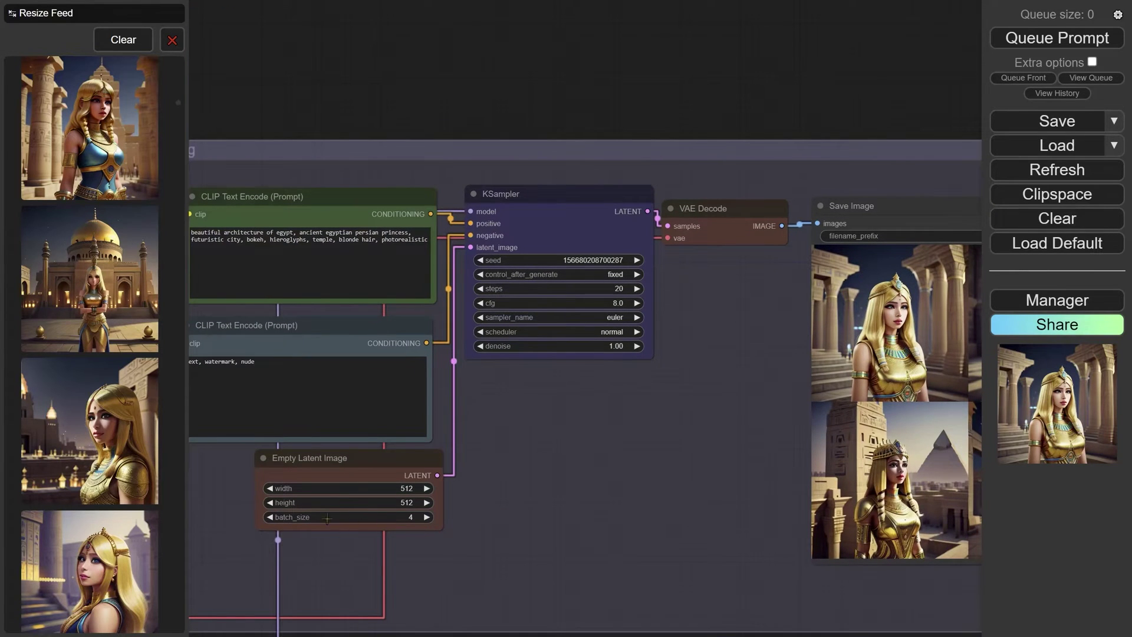
drag(606, 463, 483, 469)
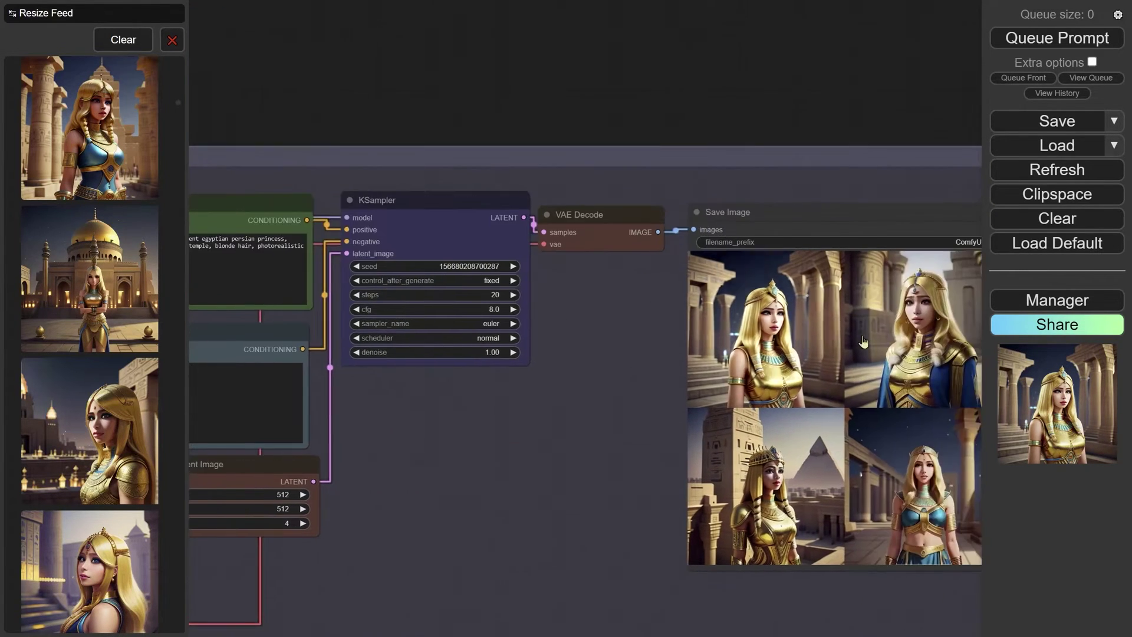
drag(616, 411, 370, 325)
scroll(518, 255, up, 4)
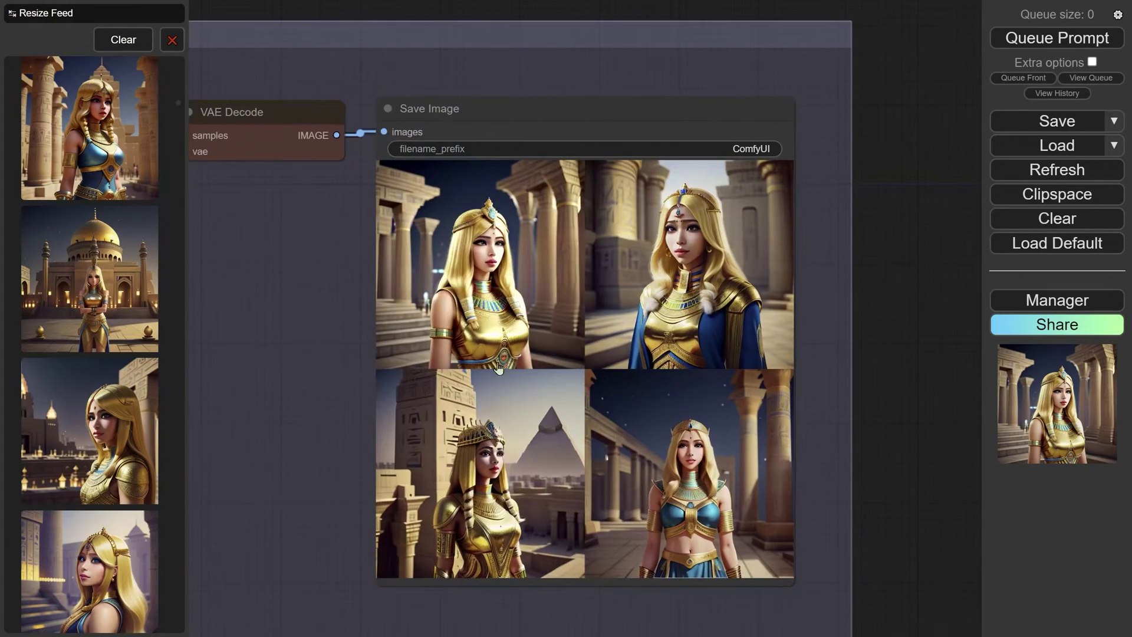
scroll(306, 439, down, 2)
drag(299, 444, 964, 384)
scroll(366, 435, left, 15)
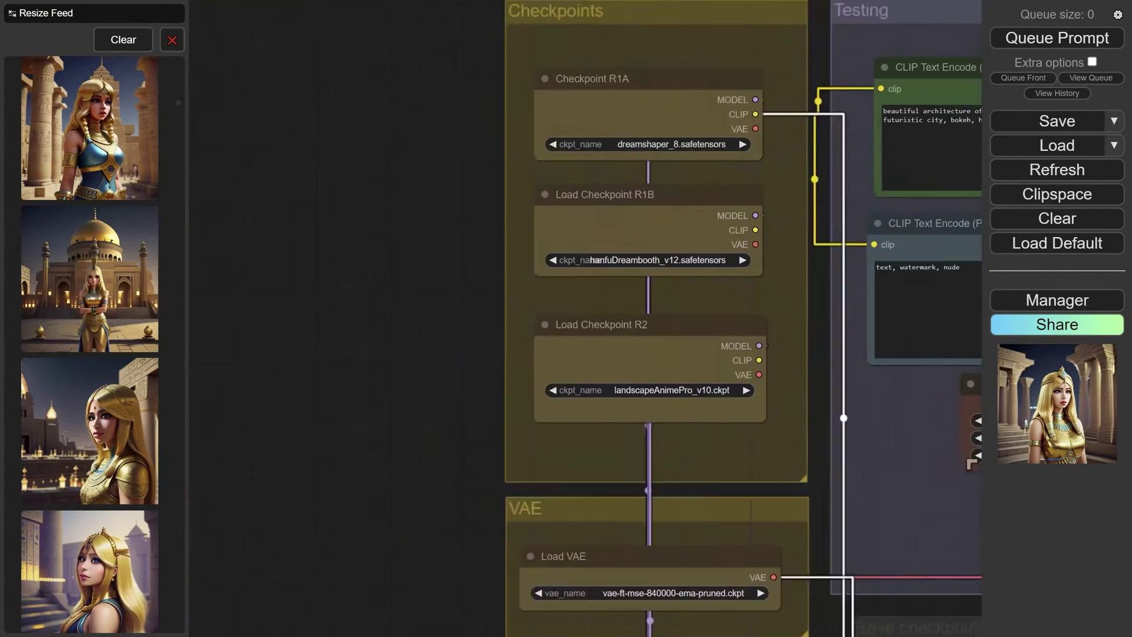
scroll(789, 241, up, 4)
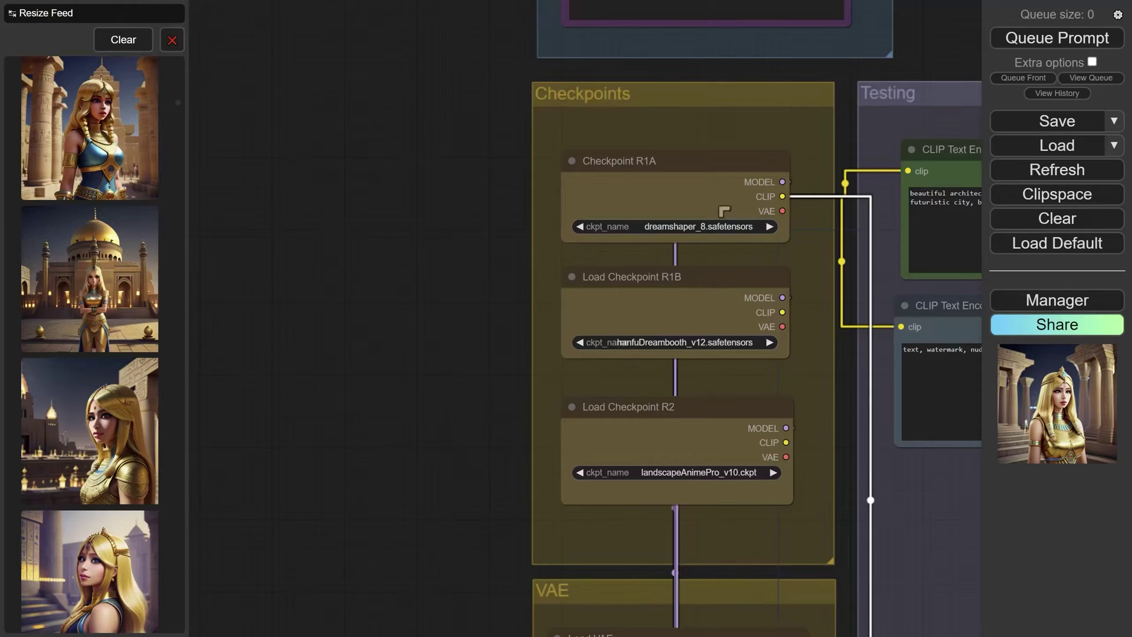
Review the new four-image Egyptian princess batch alongside the KSampler and VAE Decode nodes.
drag(464, 604, 355, 240)
drag(375, 407, 421, 191)
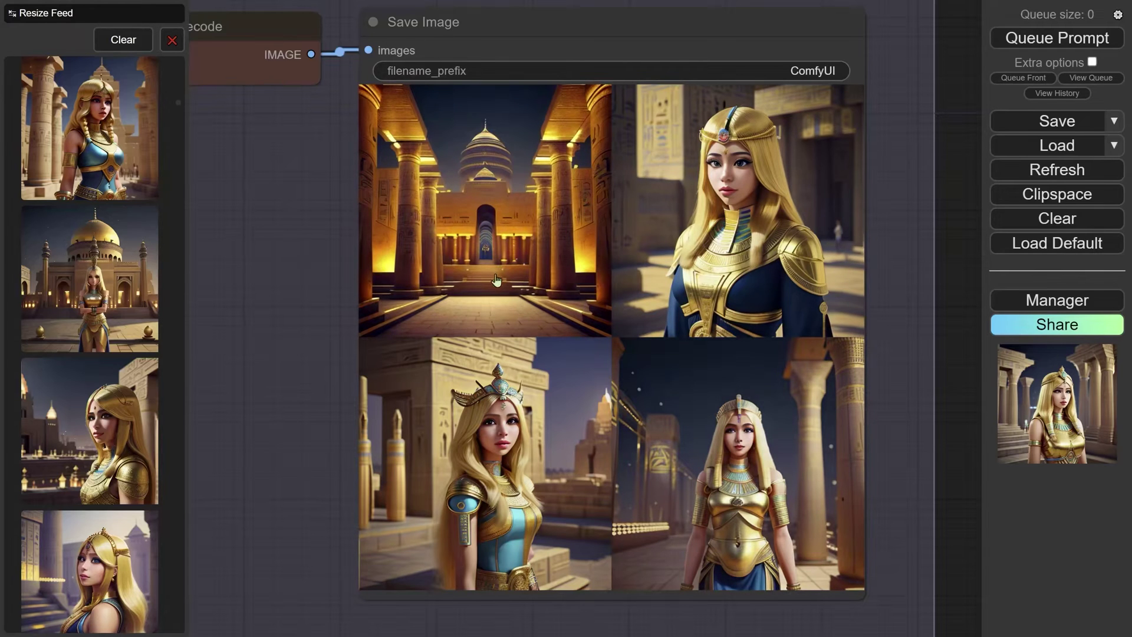
drag(290, 301, 292, 313)
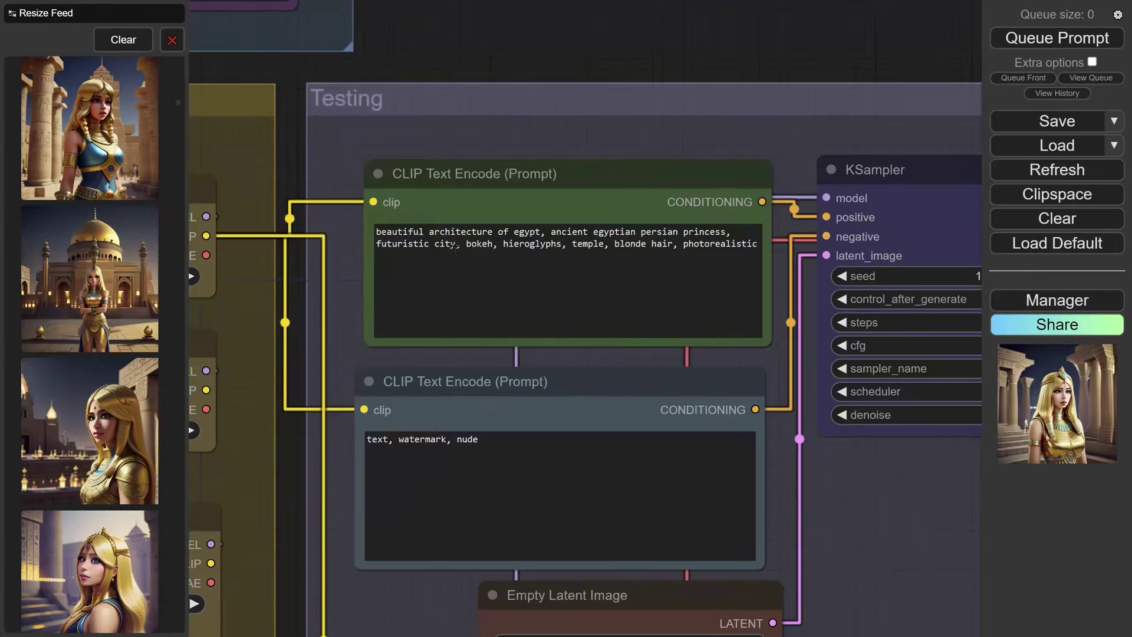
scroll(442, 233, up, 3)
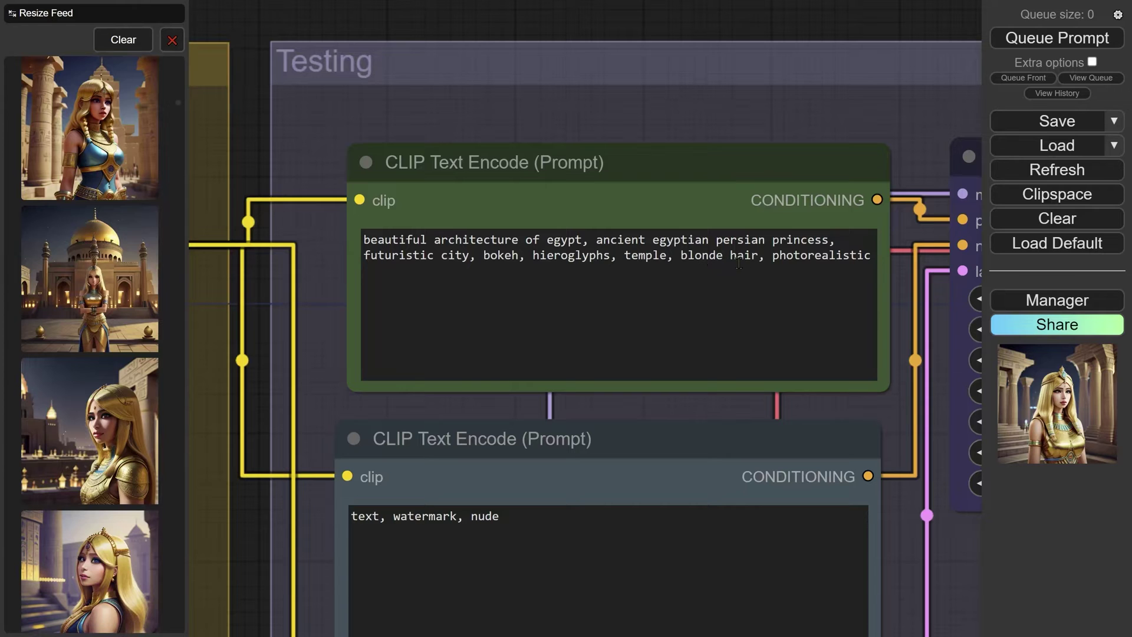
drag(906, 472, 750, 390)
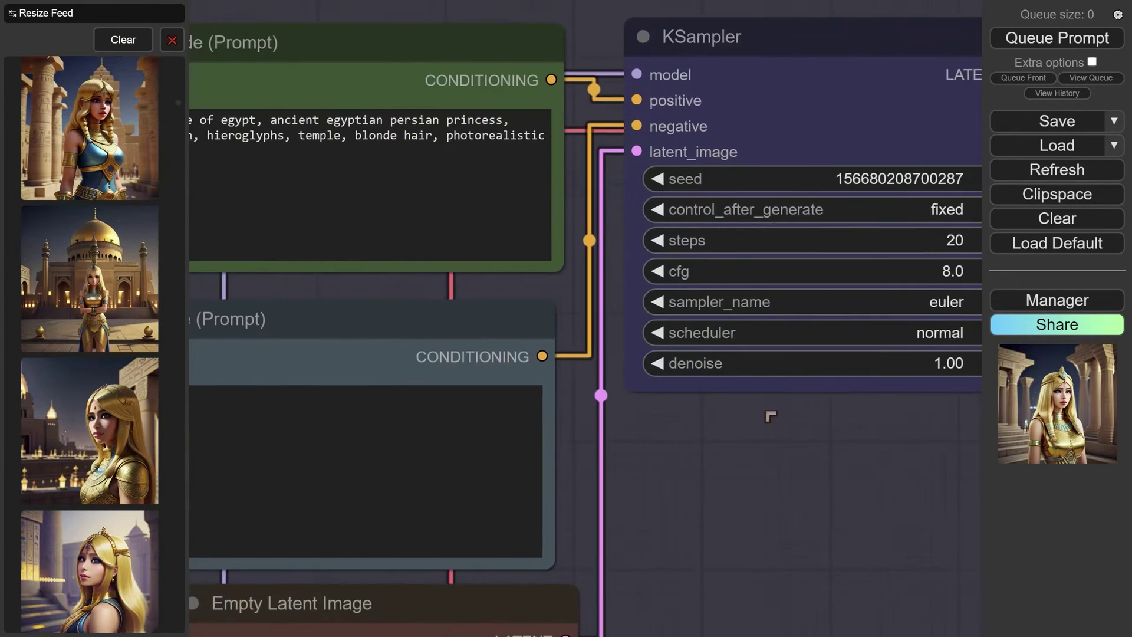
scroll(810, 412, down, 4)
drag(961, 459, 294, 322)
scroll(701, 156, up, 2)
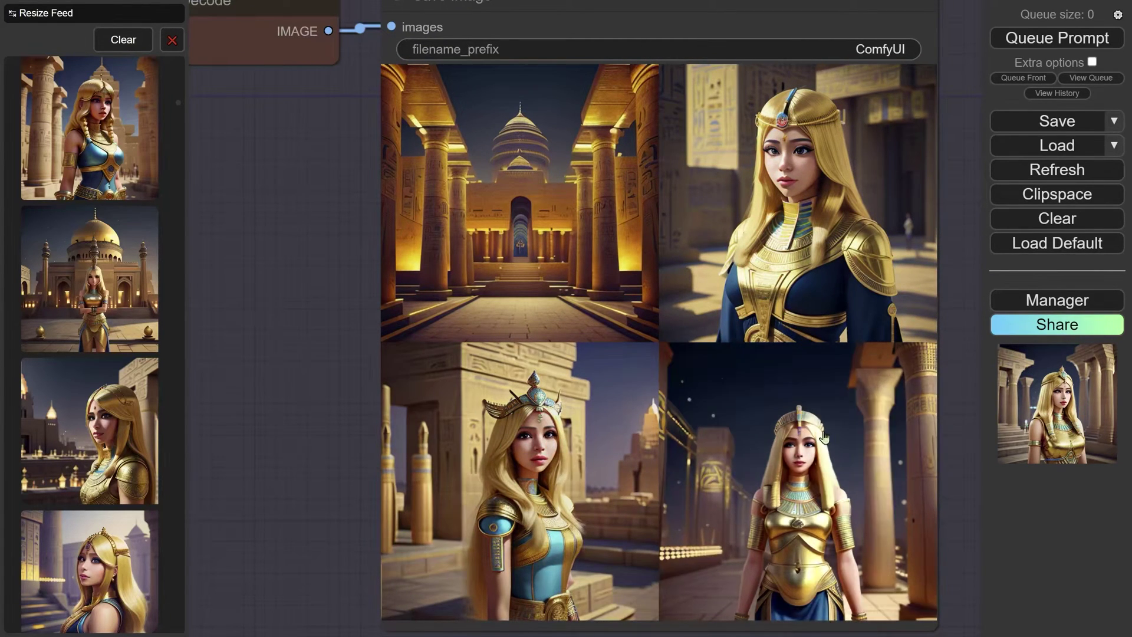
Center Save Image to view the earlier four-image batch, then move to the muted CheckpointSave node.
drag(282, 422, 299, 398)
scroll(298, 399, down, 4)
drag(337, 441, 905, 287)
drag(365, 415, 949, 352)
drag(613, 457, 604, 291)
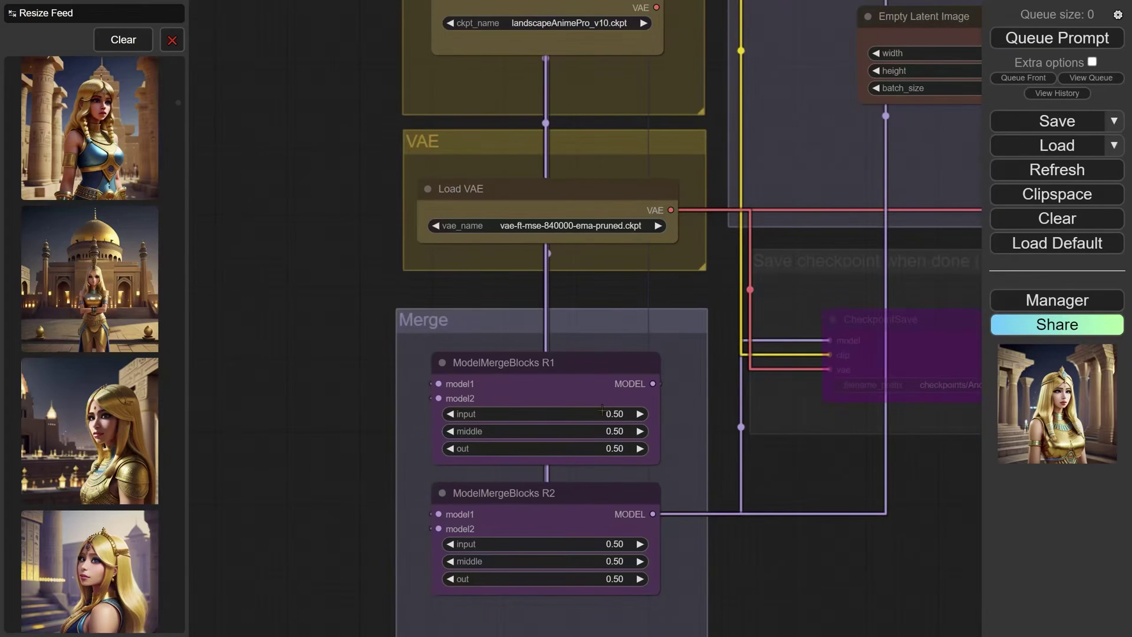
drag(956, 106, 555, 386)
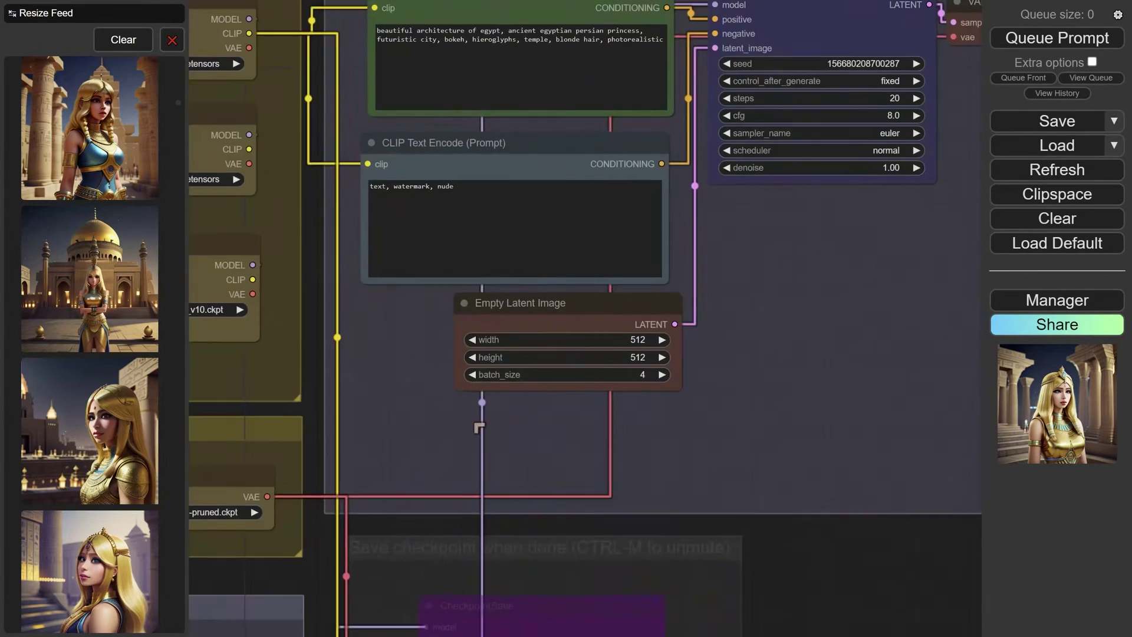
drag(849, 332, 375, 555)
drag(551, 330, 318, 228)
scroll(342, 229, up, 3)
scroll(403, 283, right, 4)
scroll(403, 284, down, 2)
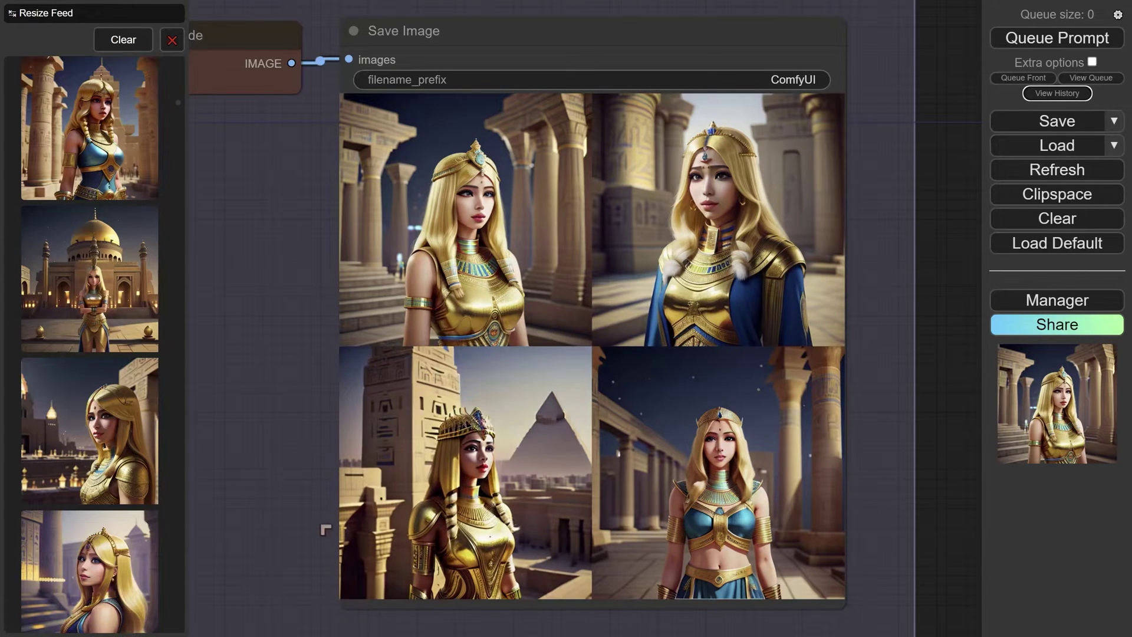
drag(288, 520, 516, 376)
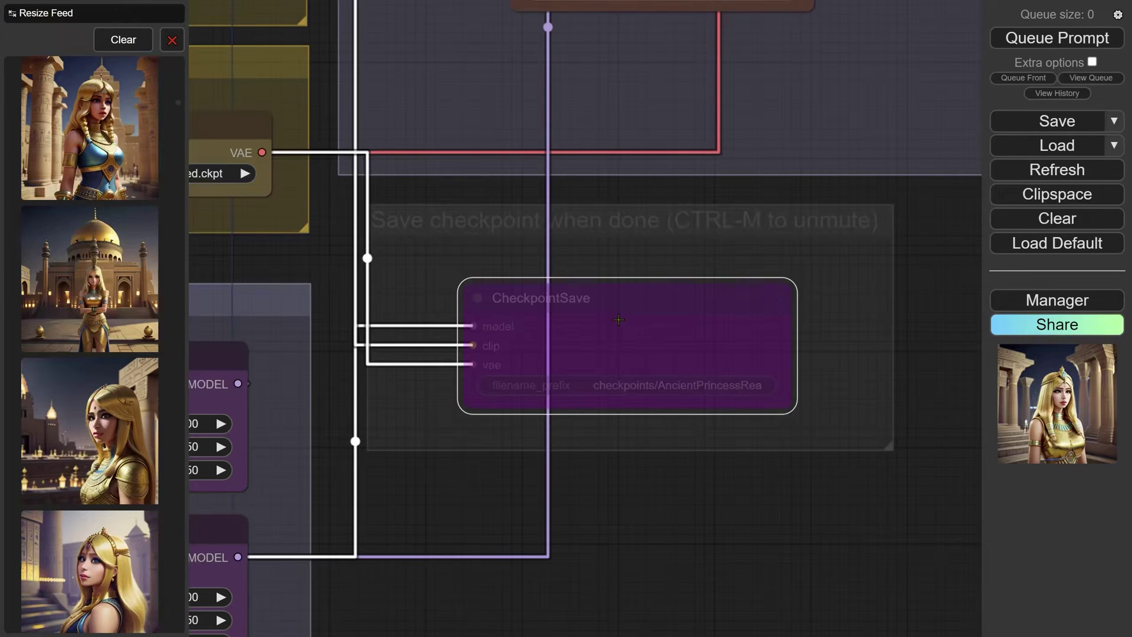
key(ctrl+m)
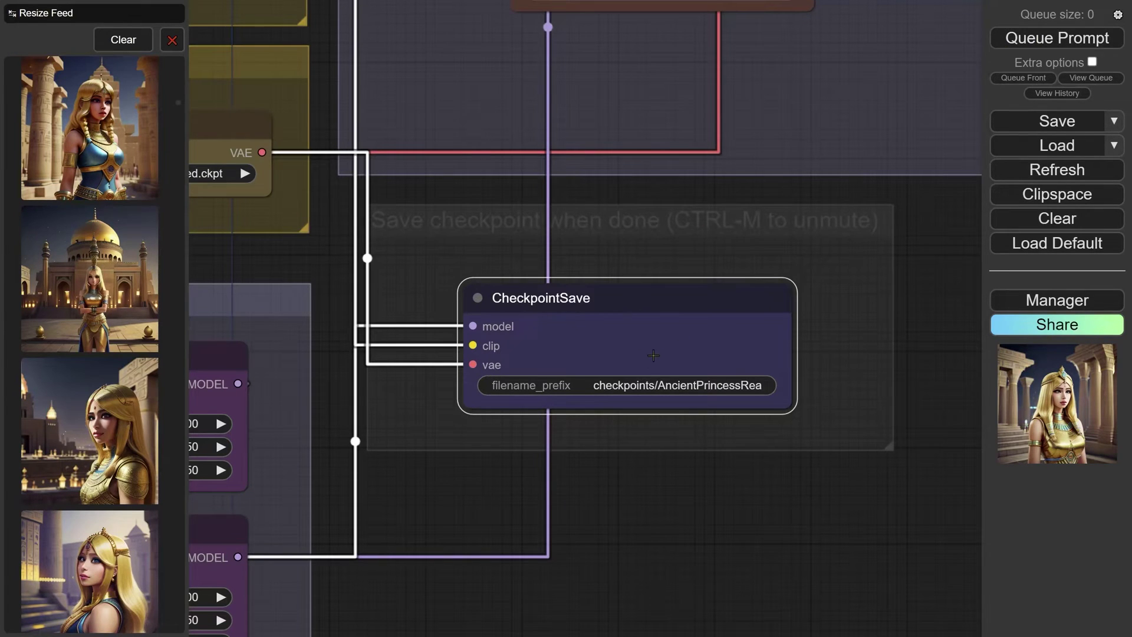
scroll(656, 309, up, 6)
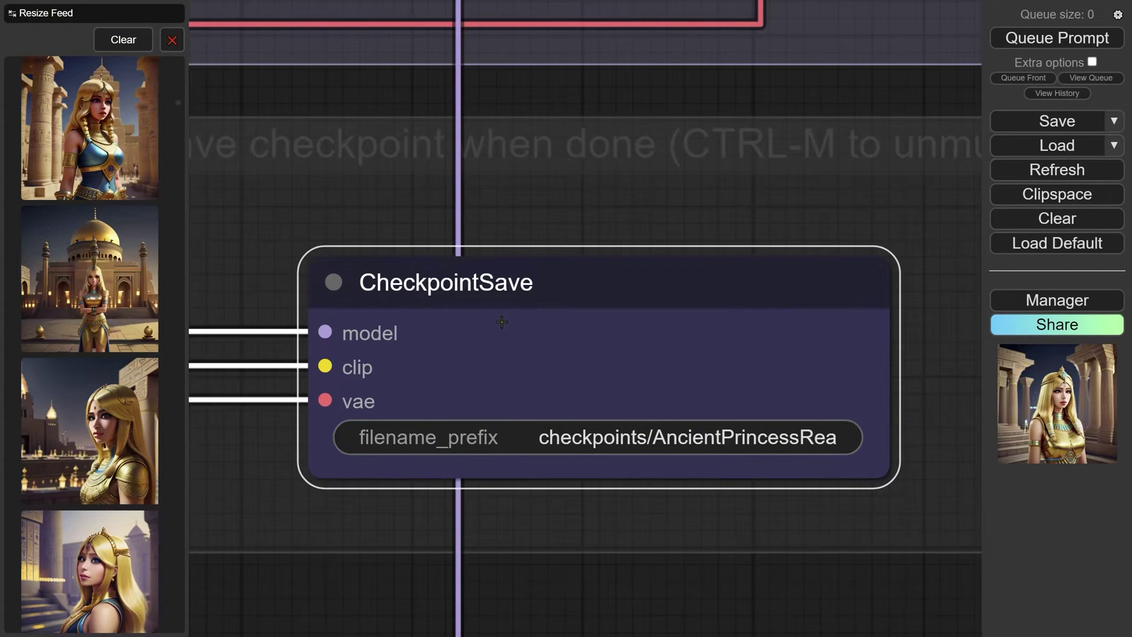
scroll(524, 318, up, 1)
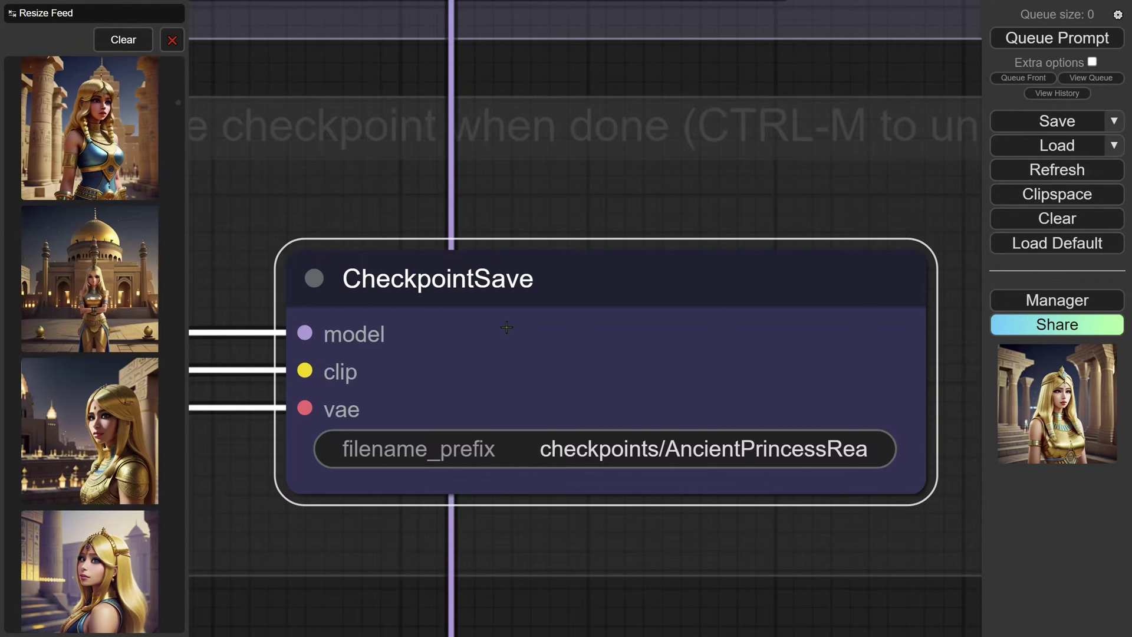
click(688, 454)
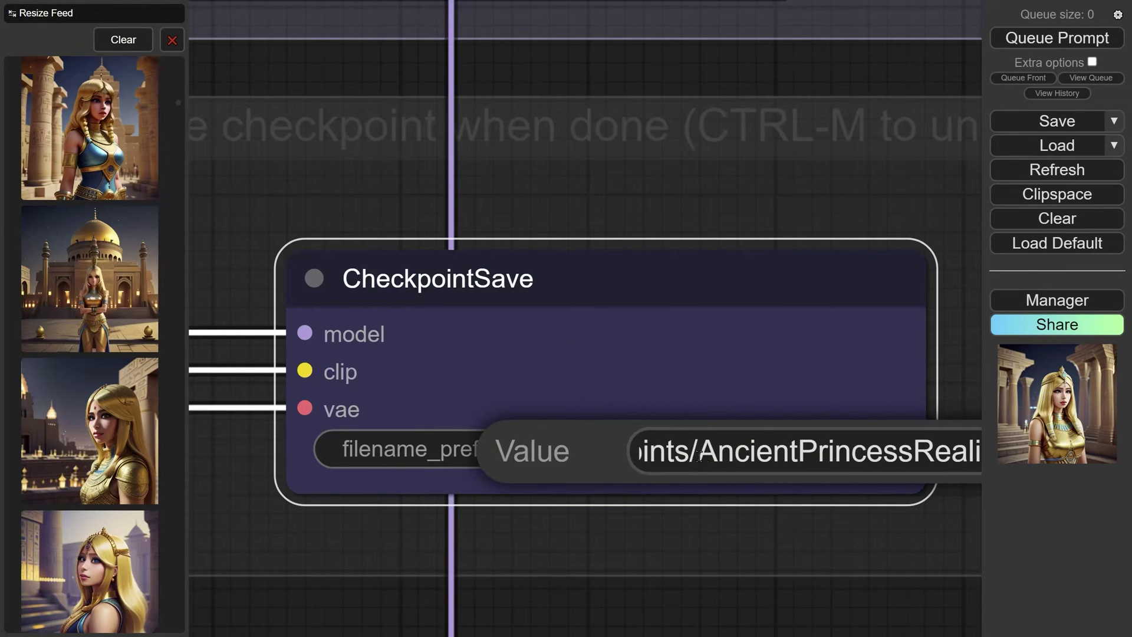
drag(695, 455, 962, 454)
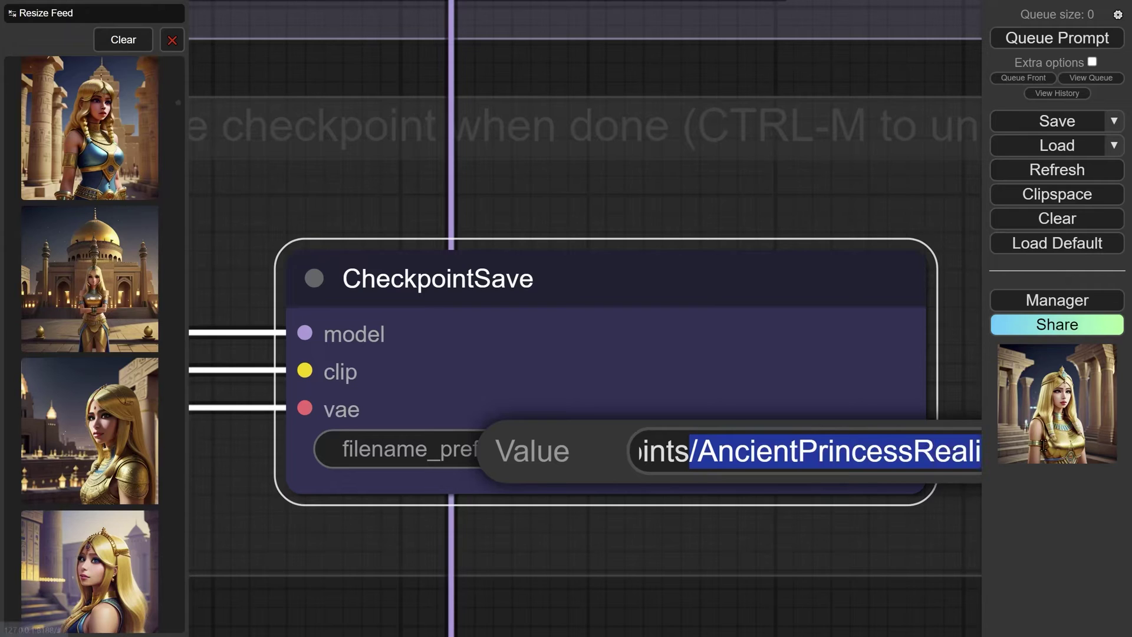
click(760, 364)
click(588, 235)
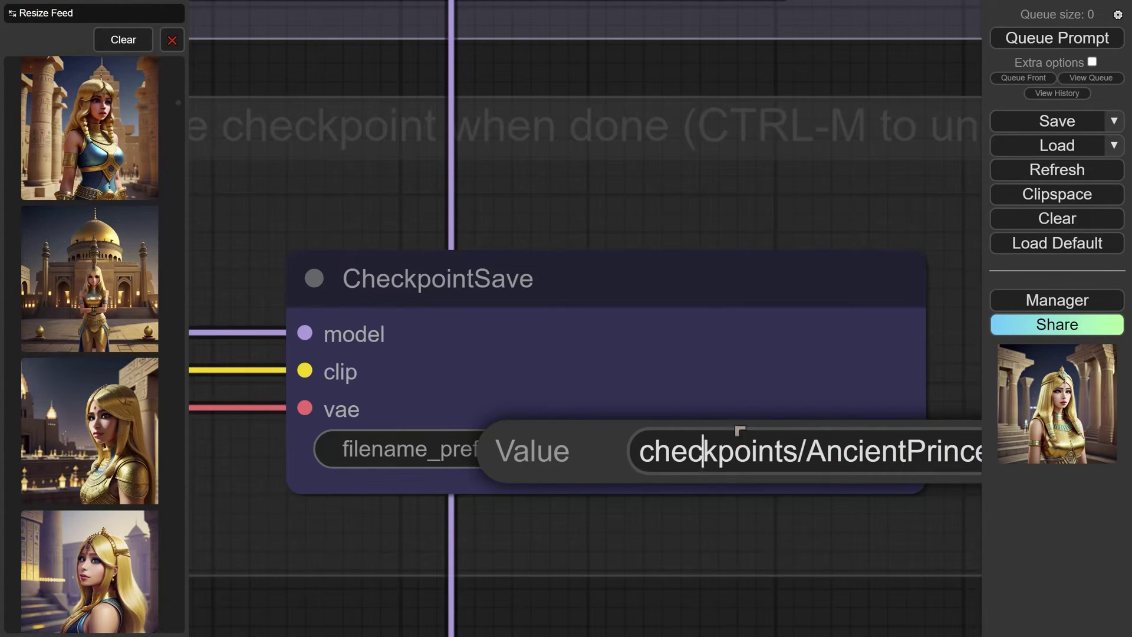
text(.)
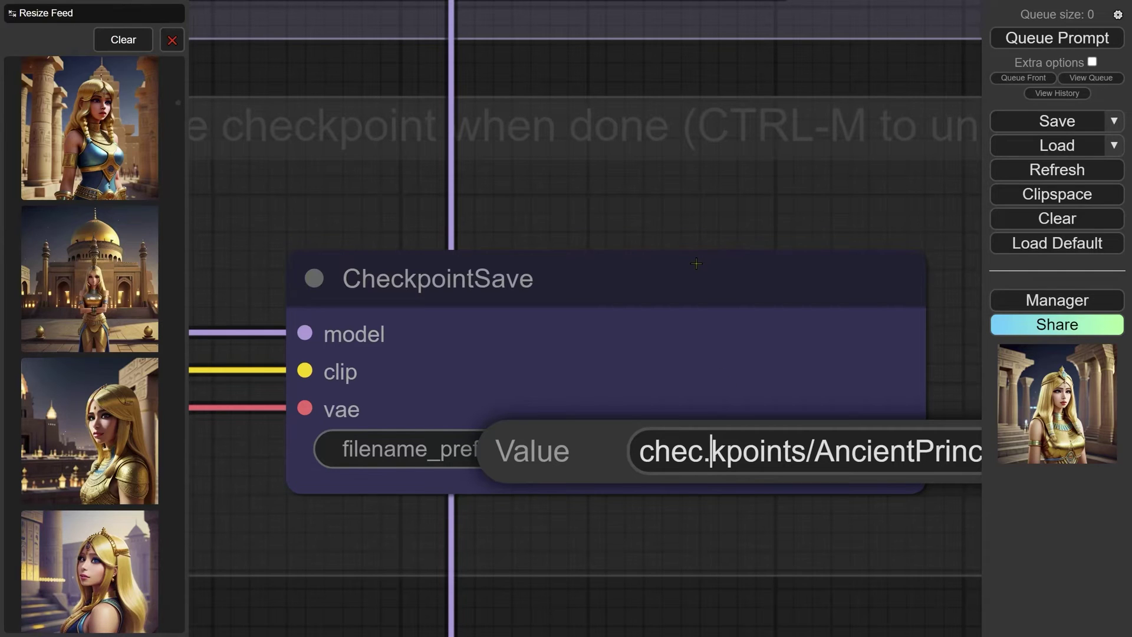
key(Return)
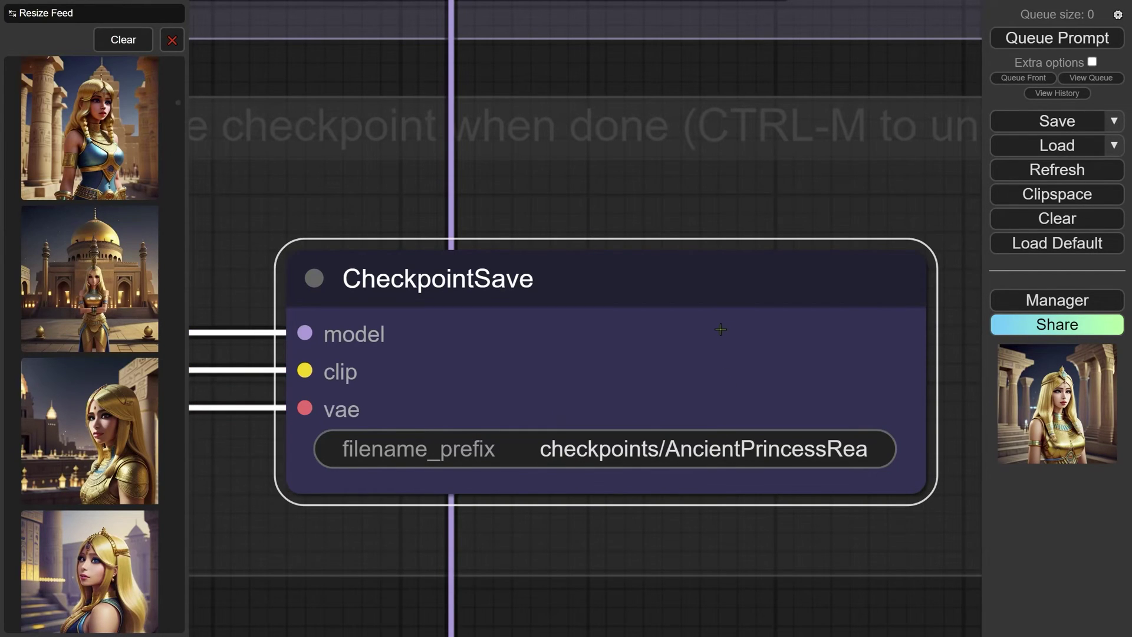
key(ctrl+b)
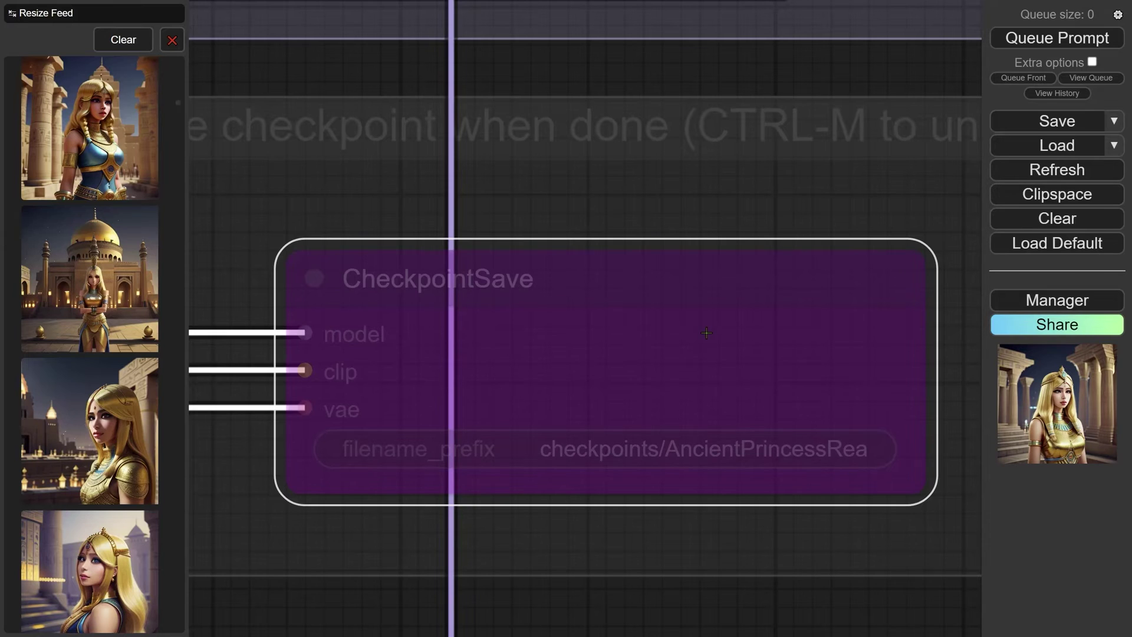
scroll(706, 333, down, 6)
scroll(711, 399, up, 5)
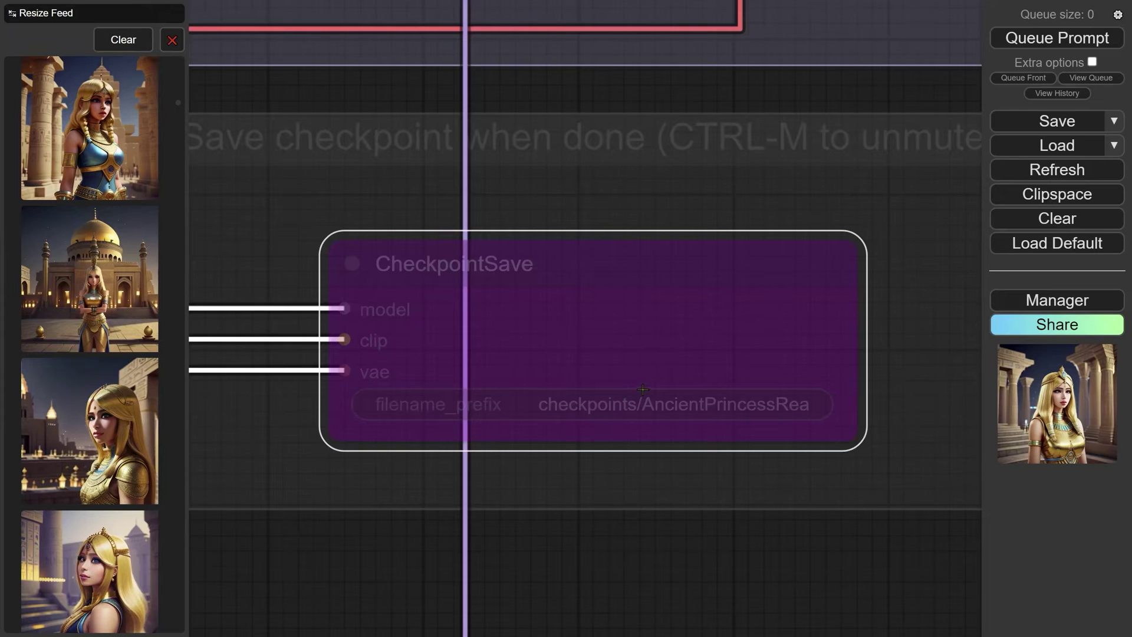
scroll(628, 382, down, 6)
Increase the KSampler seed by one.
drag(975, 39, 104, 430)
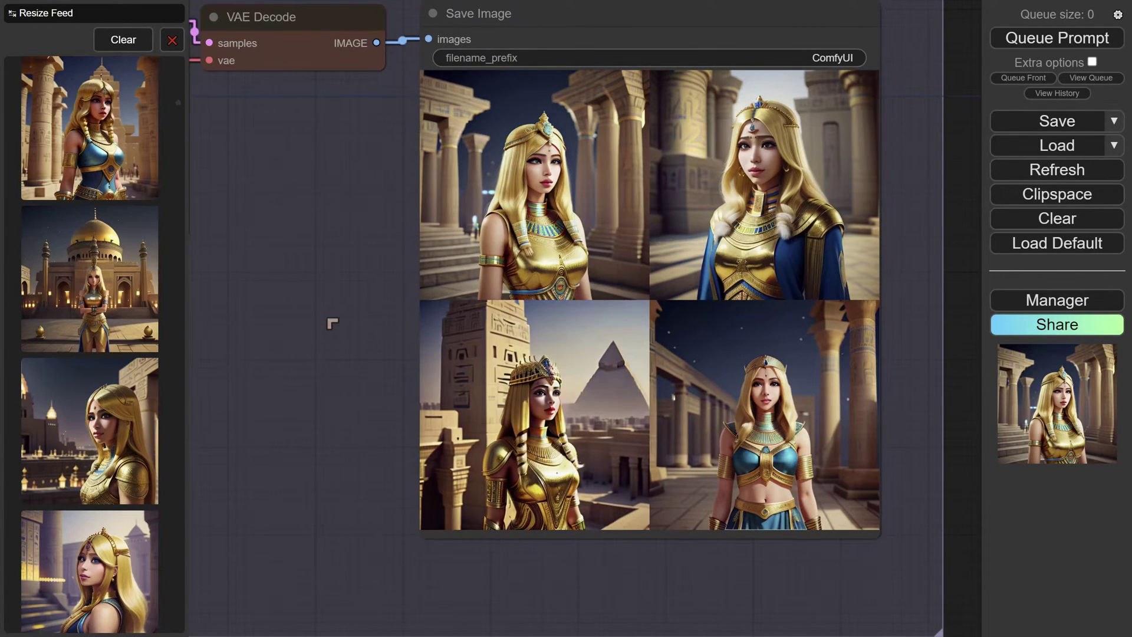
drag(333, 323, 282, 371)
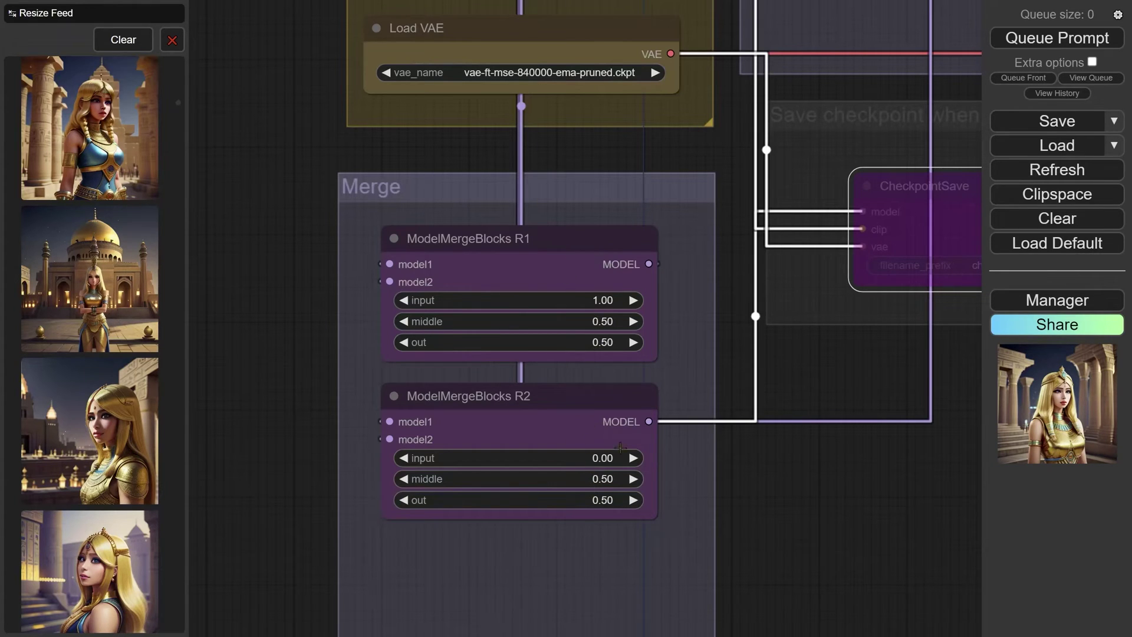
drag(917, 355, 550, 592)
scroll(551, 601, down, 2)
drag(828, 268, 491, 622)
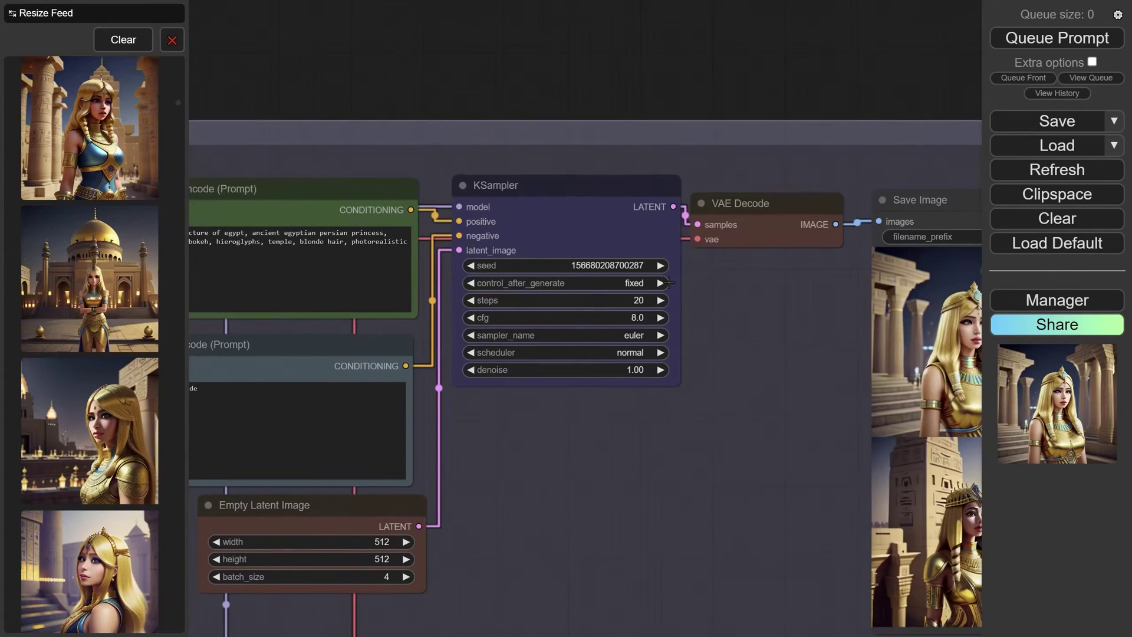
click(660, 266)
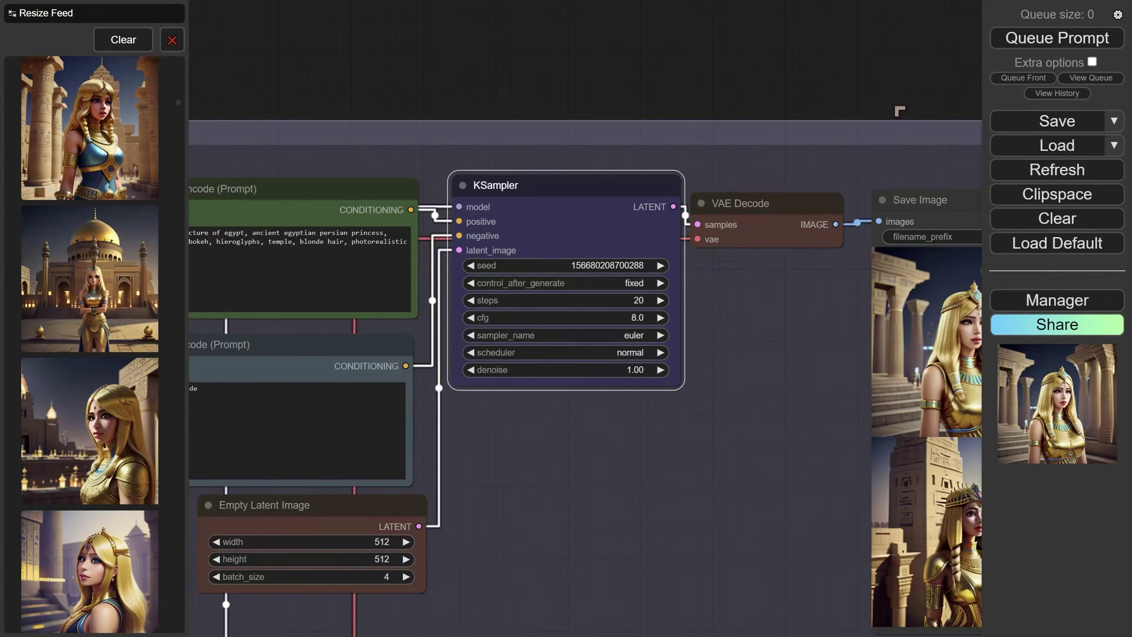
Run Queue Prompt and frame the four new golden-armoured princess images in Save Image.
scroll(897, 109, up, 1)
drag(897, 109, 667, 123)
click(1030, 37)
drag(917, 111, 783, 56)
drag(560, 98, 484, 56)
scroll(372, 183, up, 1)
drag(333, 227, 284, 193)
scroll(313, 318, up, 1)
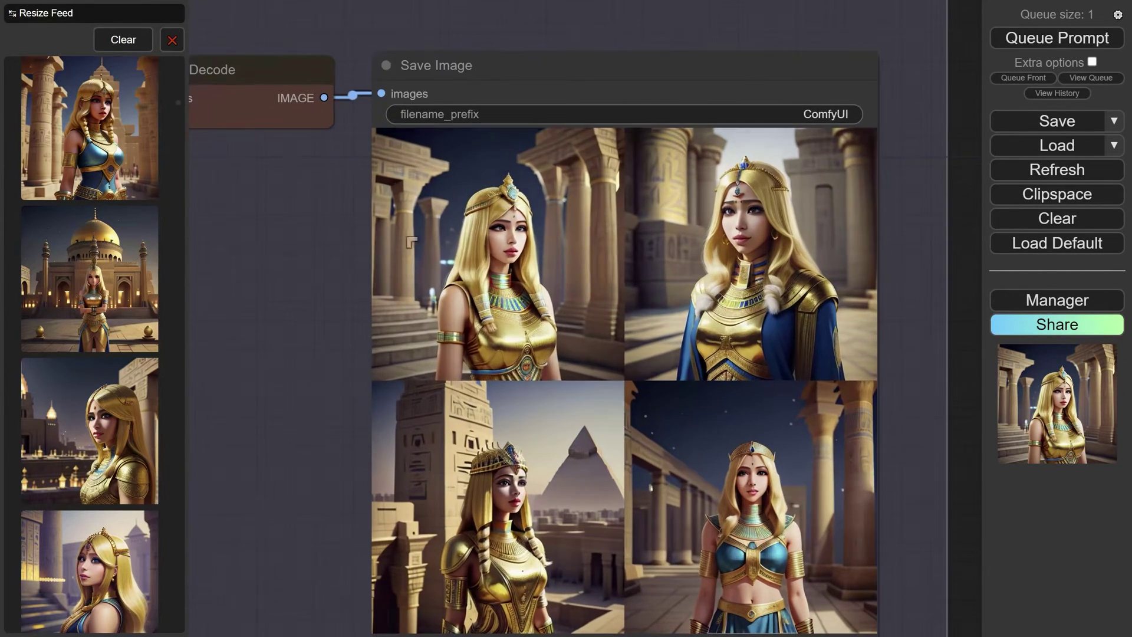
drag(313, 318, 270, 266)
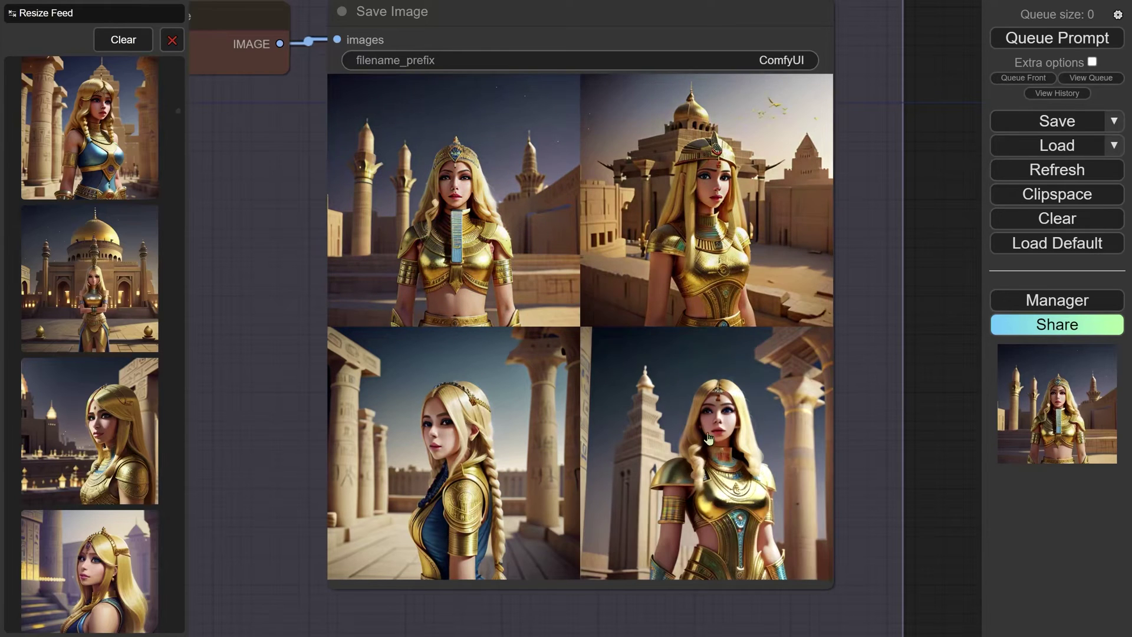
scroll(725, 439, up, 2)
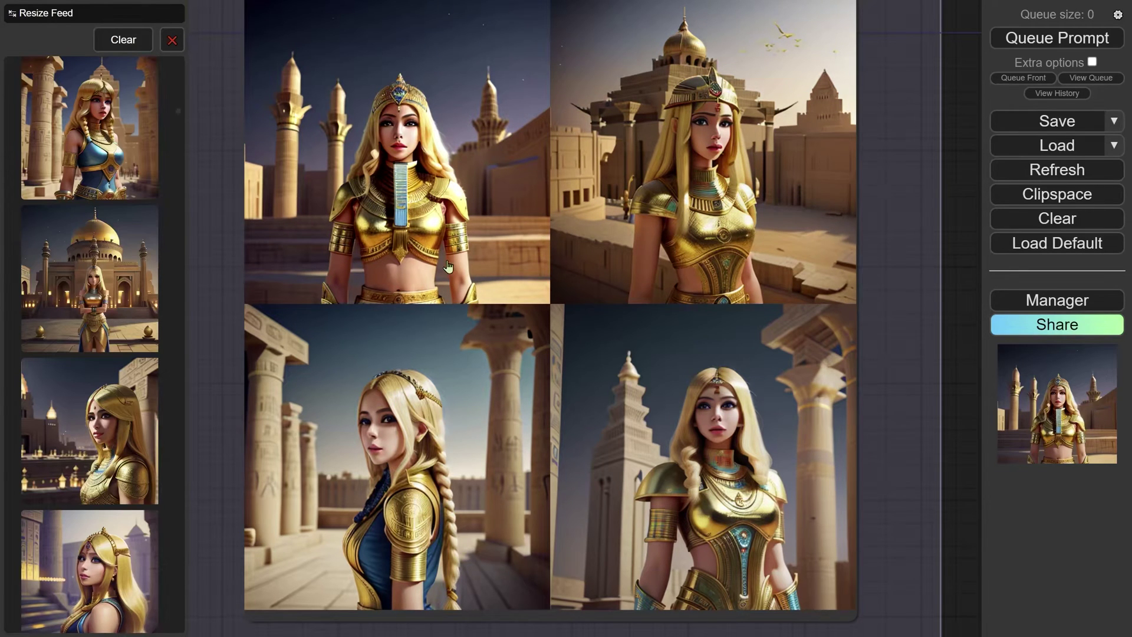
scroll(363, 254, down, 1)
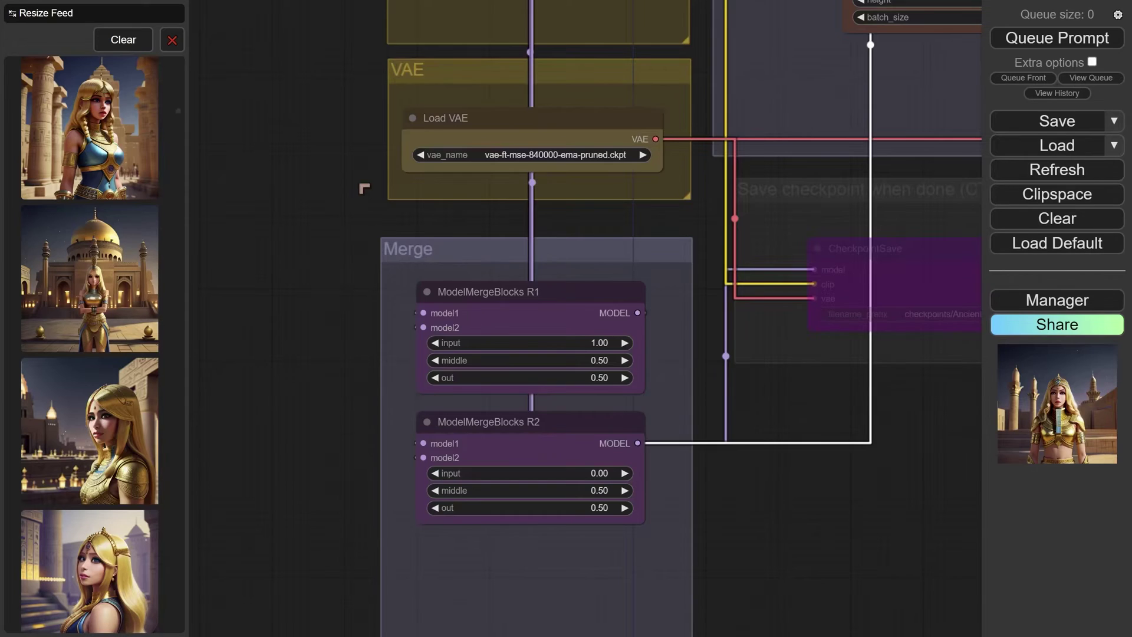
scroll(364, 189, up, 6)
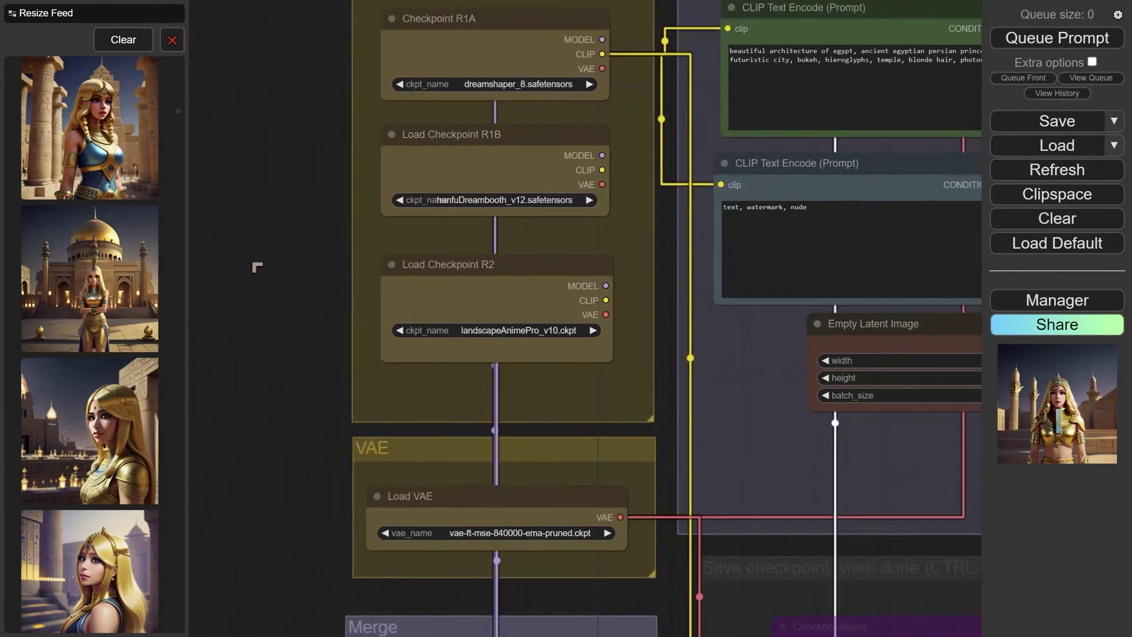
drag(257, 266, 278, 420)
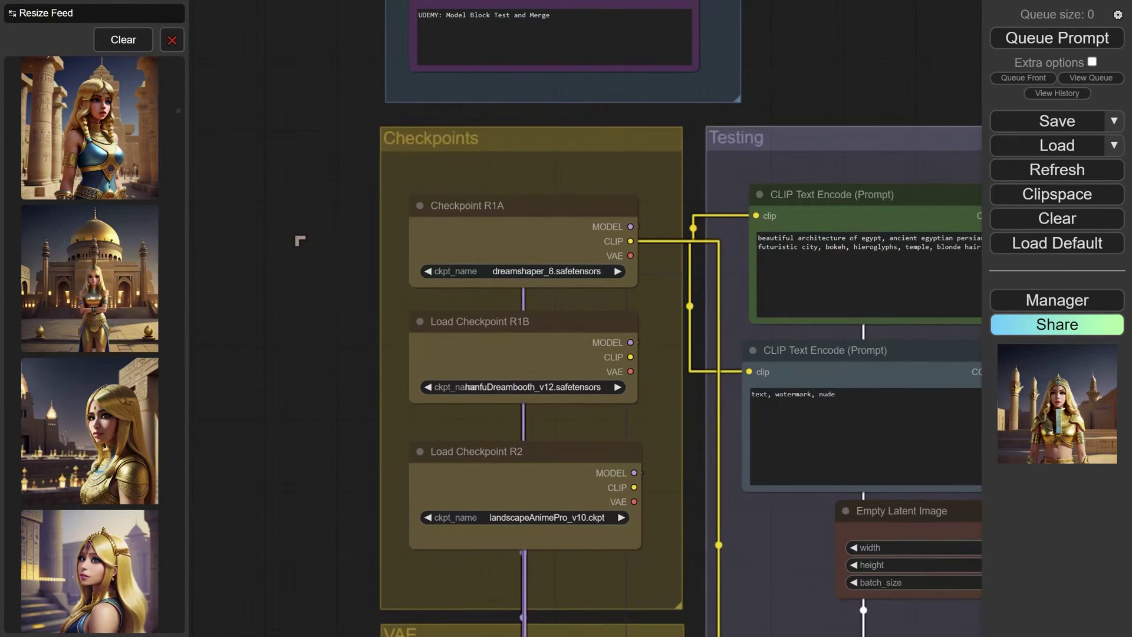
drag(299, 247, 263, 404)
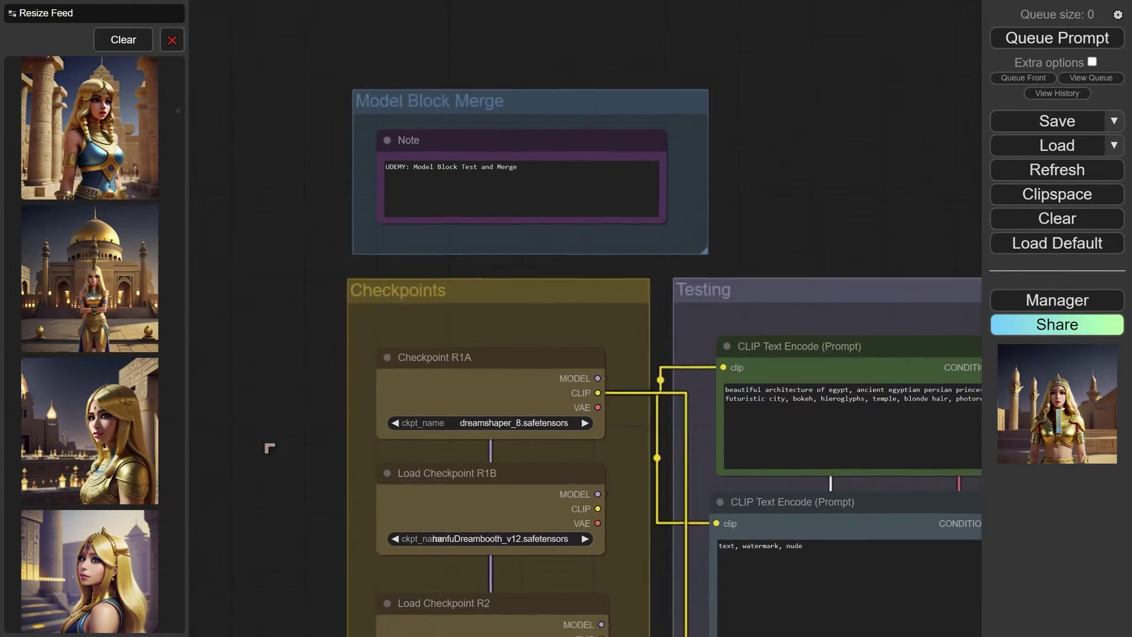
scroll(269, 434, down, 11)
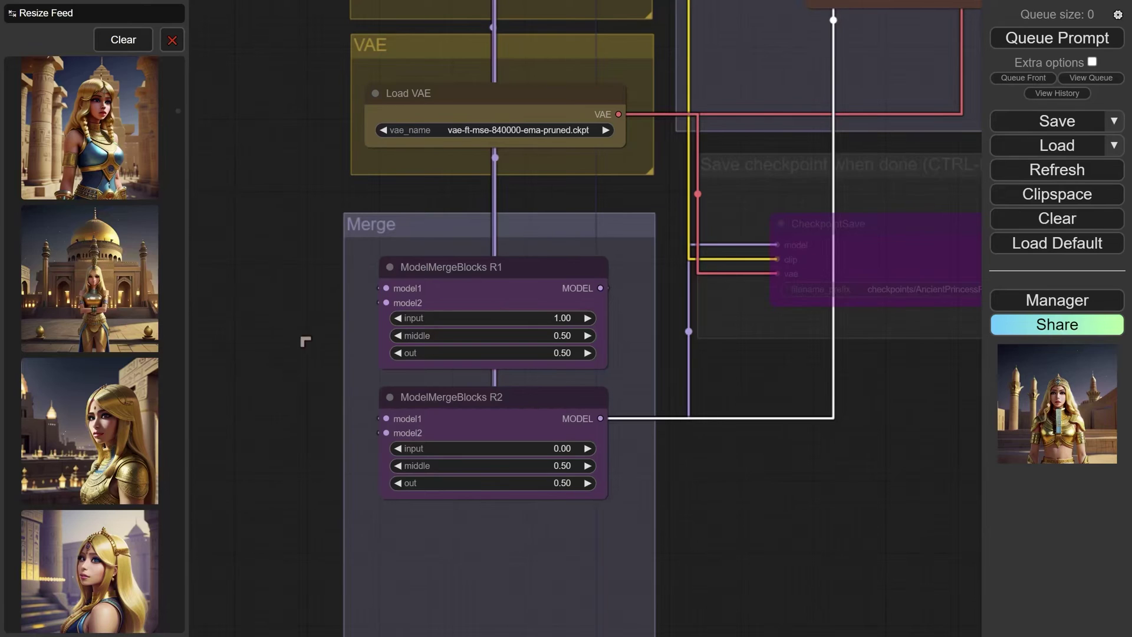
double_click(243, 222)
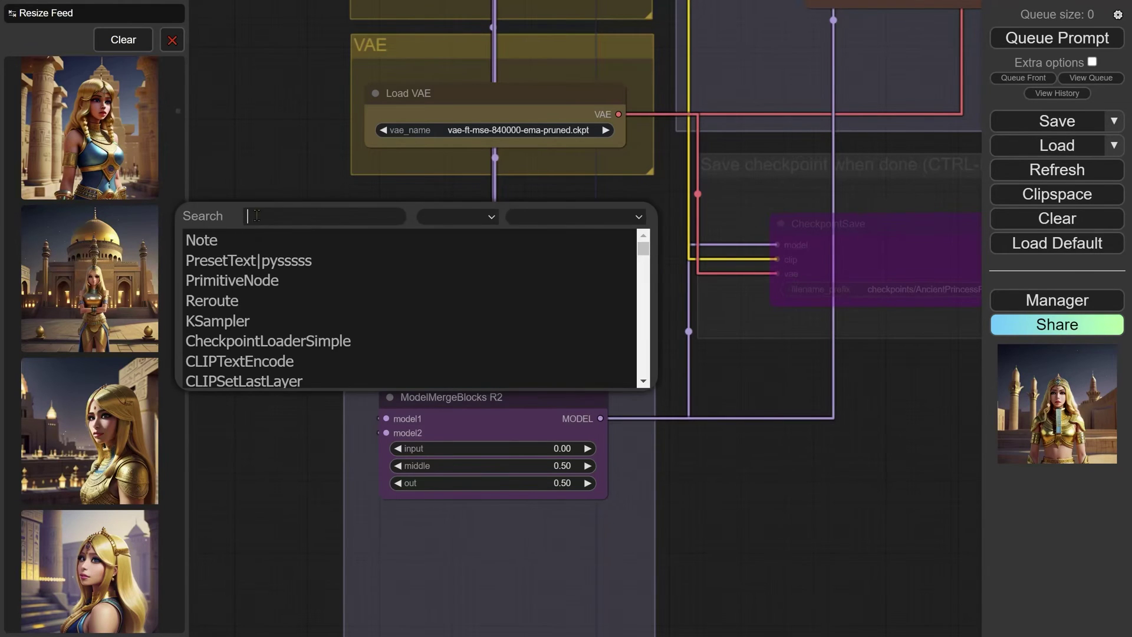
text(modelm)
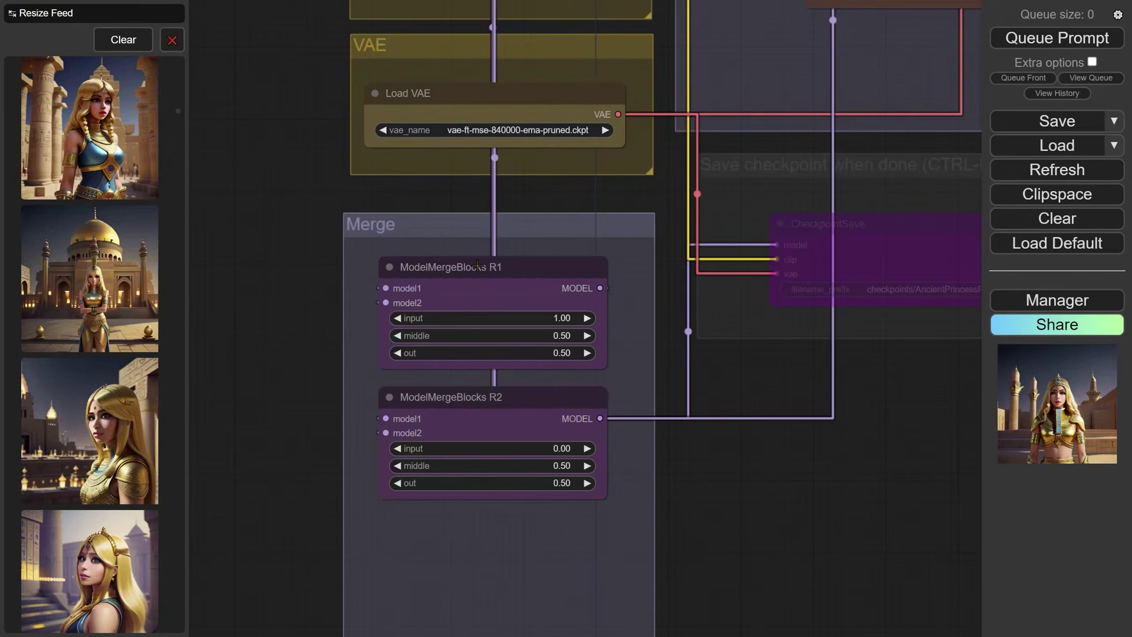
scroll(880, 472, down, 4)
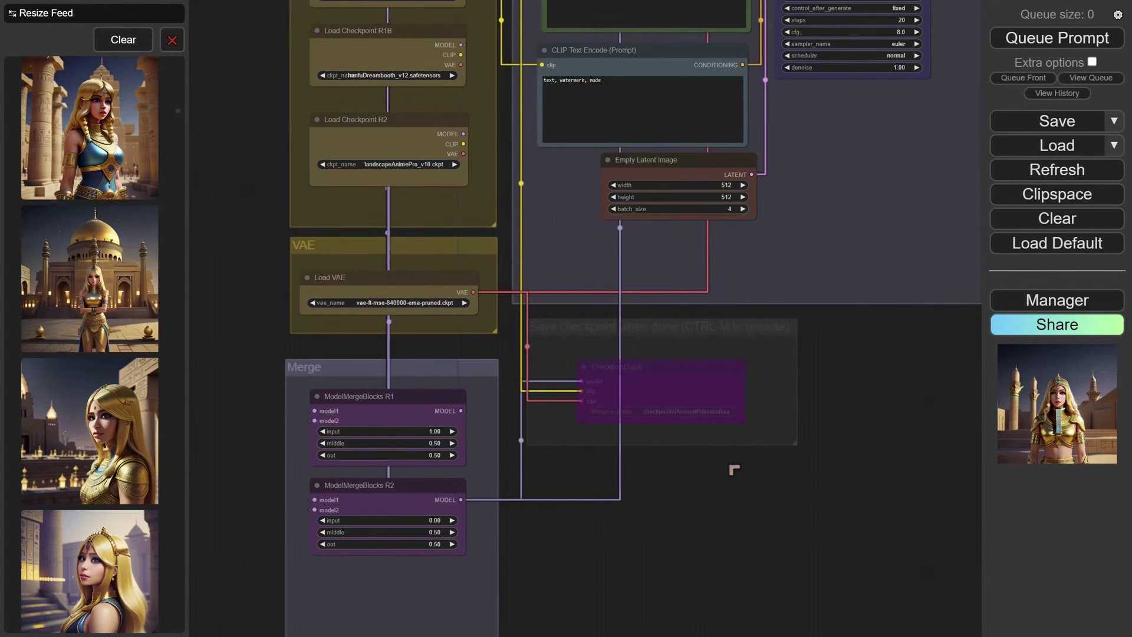
drag(837, 382, 787, 478)
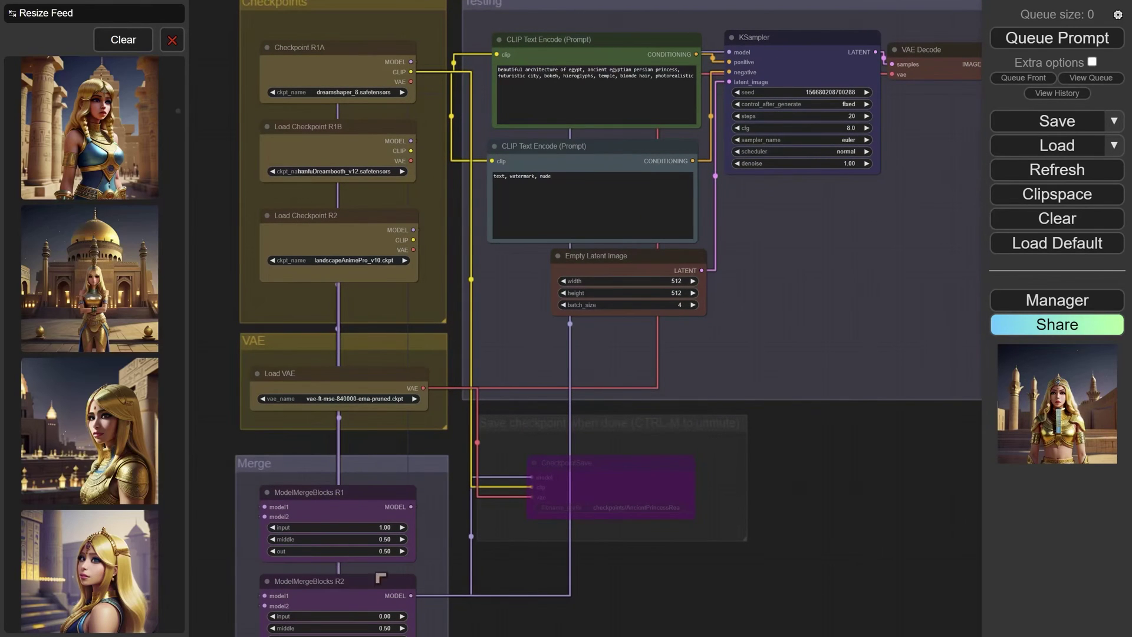
scroll(672, 428, down, 1)
drag(765, 358, 523, 465)
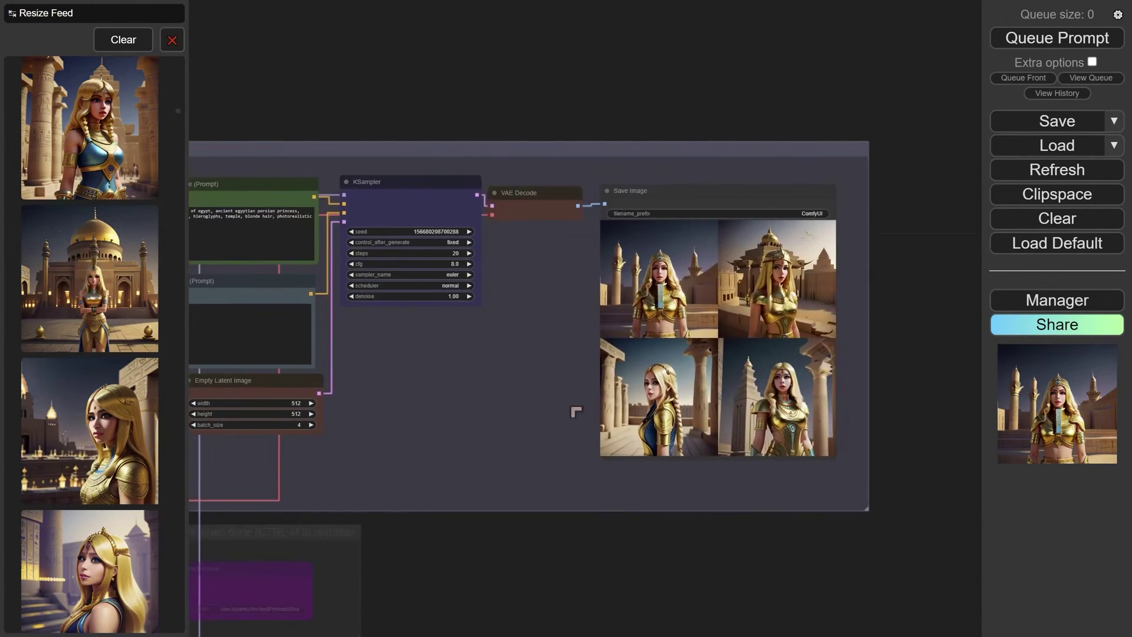
scroll(874, 323, up, 5)
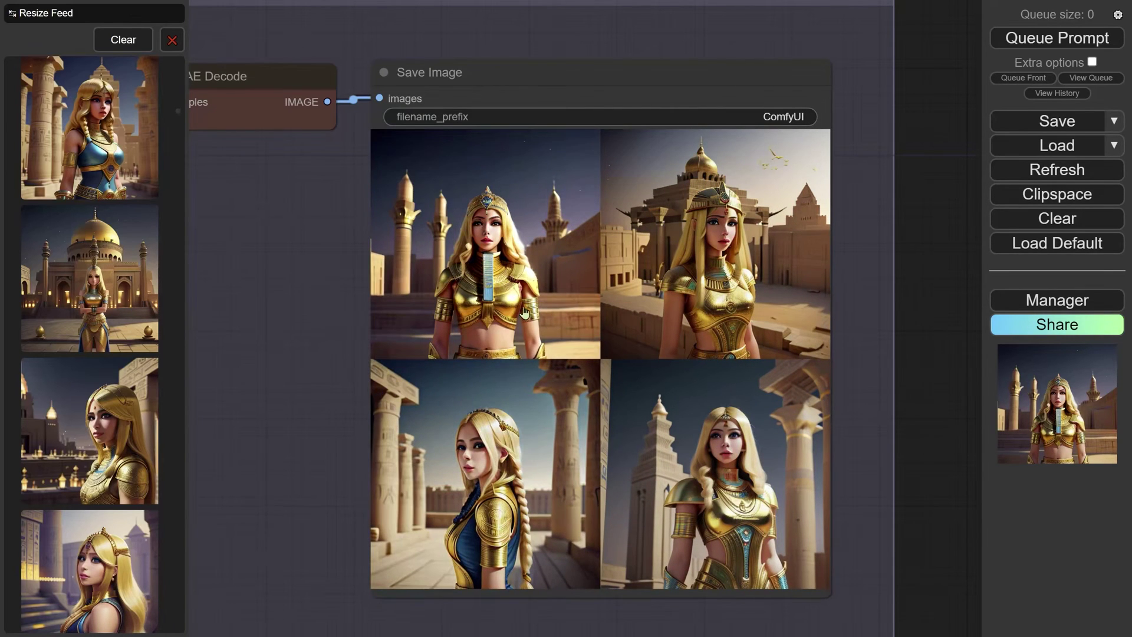
scroll(513, 365, up, 1)
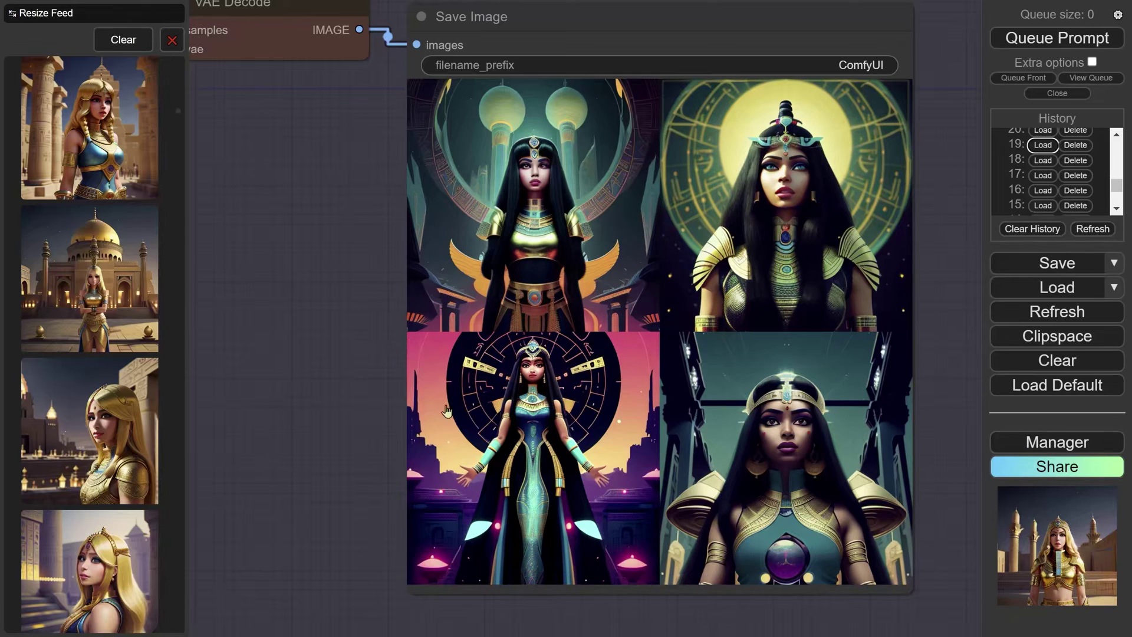
scroll(290, 462, down, 1)
drag(290, 462, 651, 208)
drag(504, 501, 991, 221)
drag(346, 528, 916, 244)
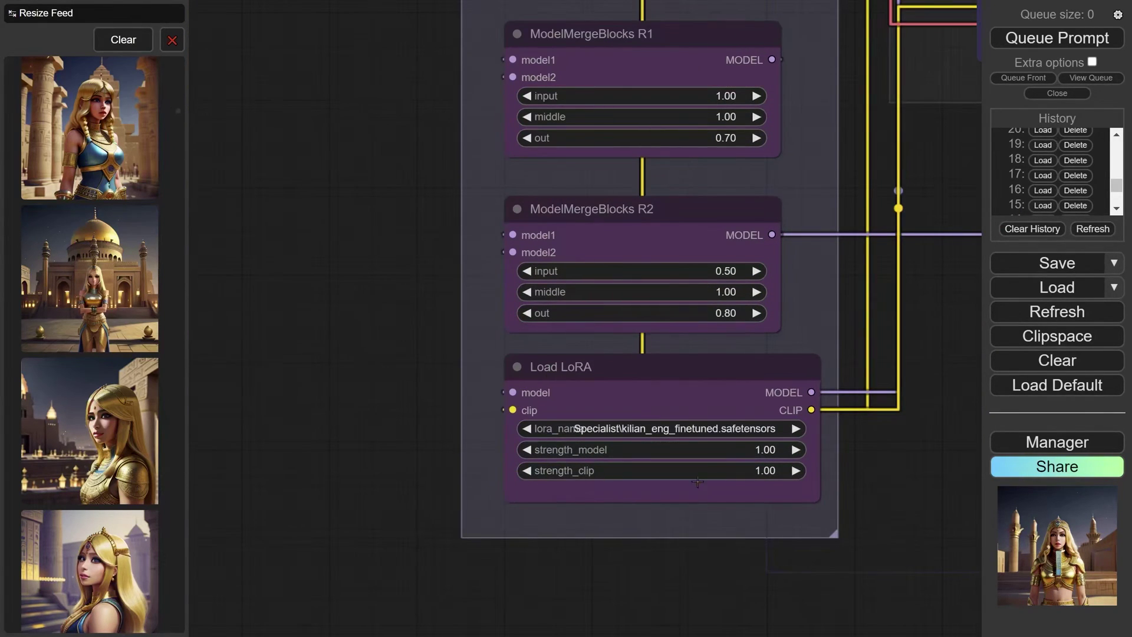
drag(648, 555, 589, 606)
drag(748, 338, 586, 469)
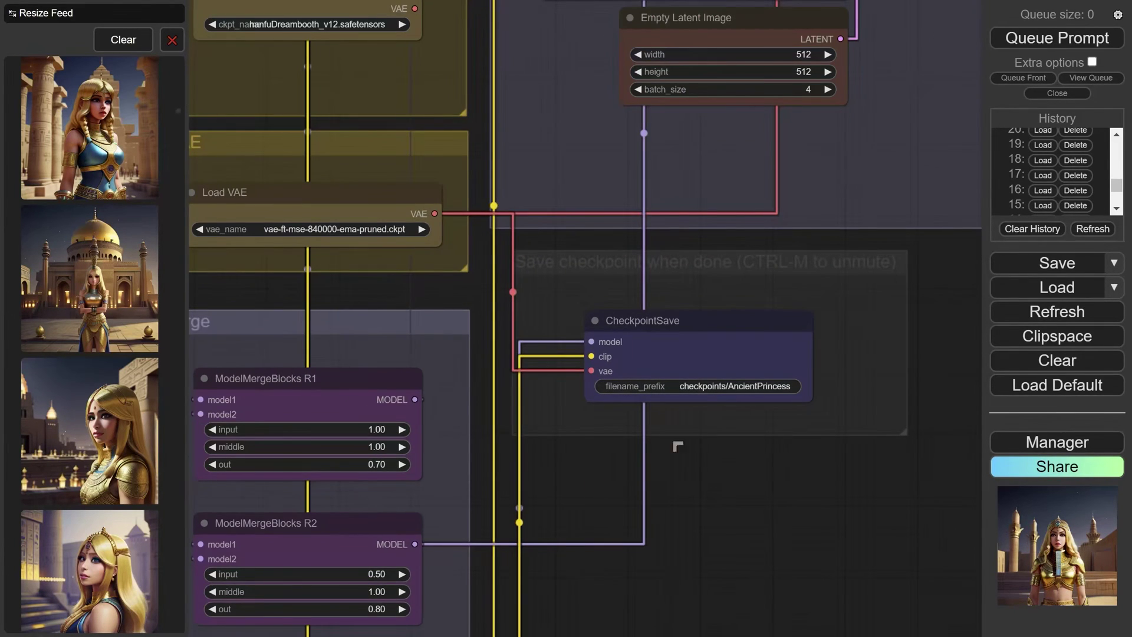
click(682, 348)
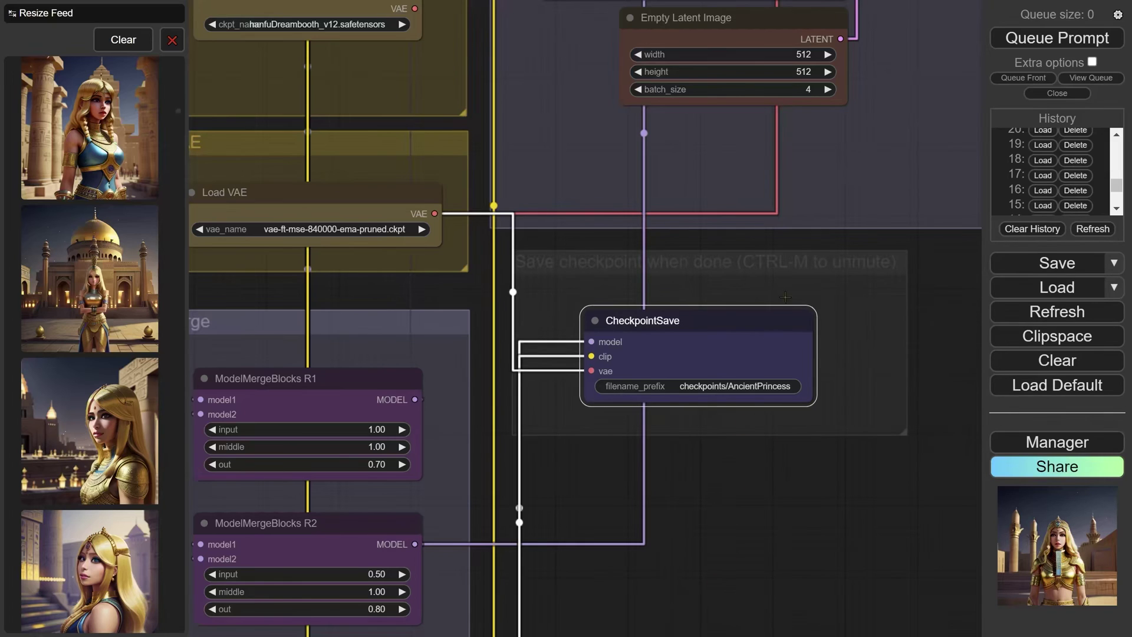
drag(808, 181, 533, 550)
drag(730, 341, 713, 406)
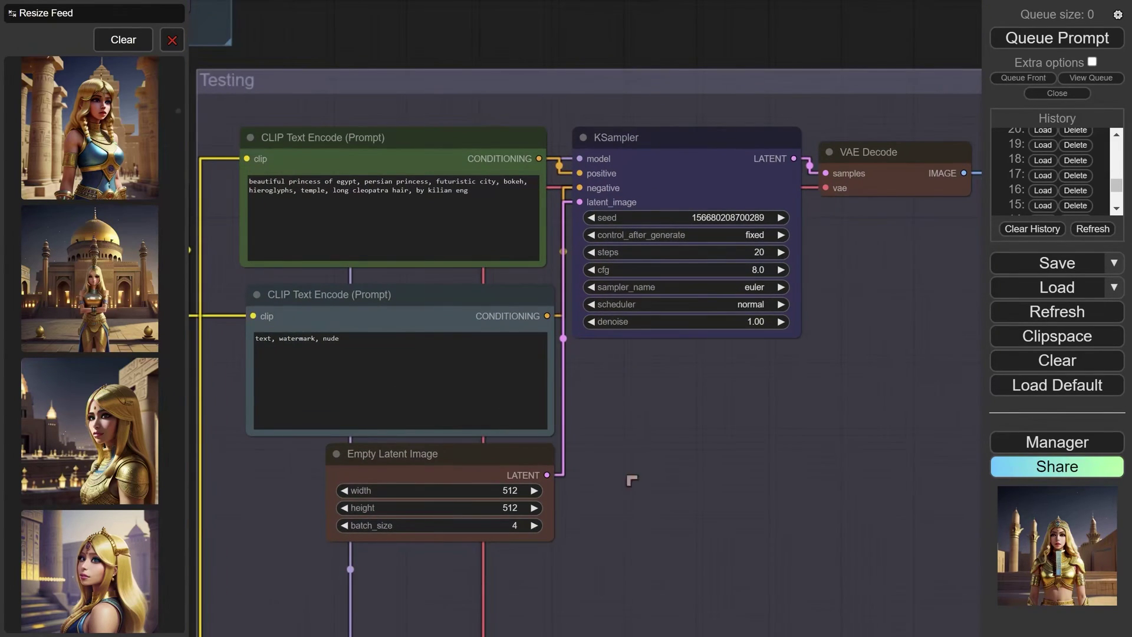
drag(629, 476, 754, 381)
drag(394, 425, 513, 273)
scroll(490, 355, down, 2)
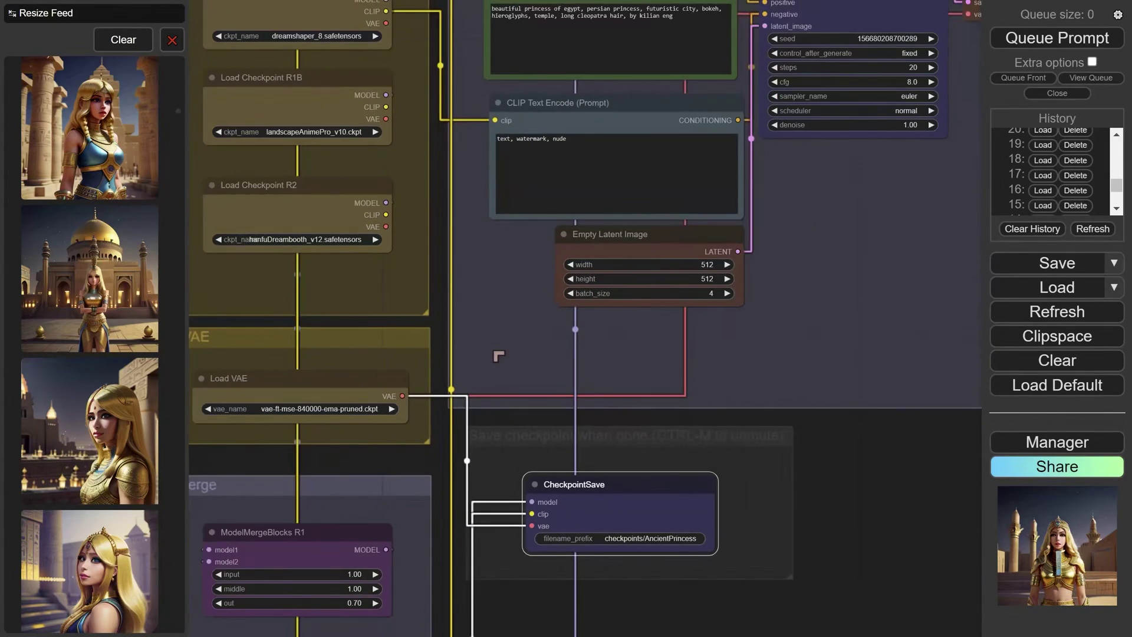
scroll(498, 356, down, 2)
drag(470, 479, 501, 243)
scroll(366, 412, up, 3)
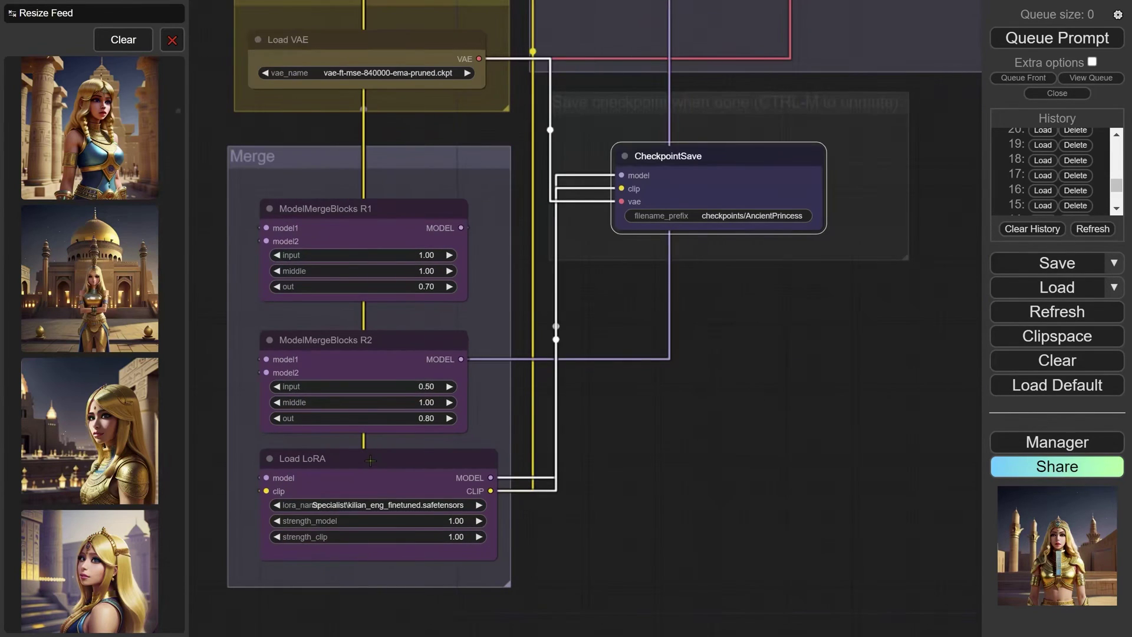
scroll(428, 452, down, 1)
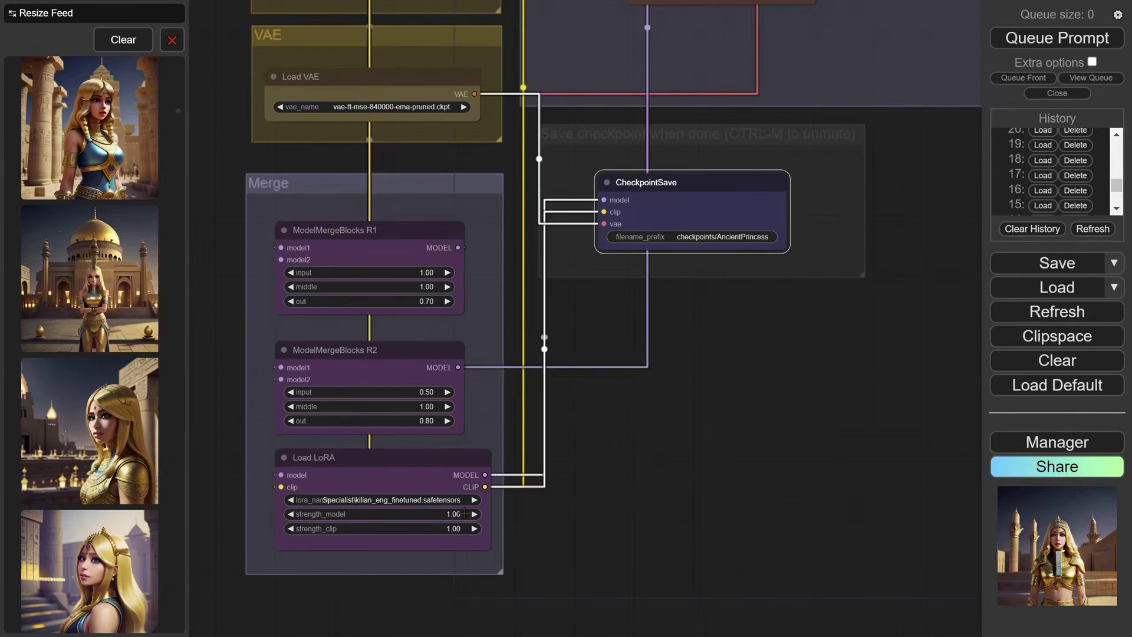
drag(699, 405, 677, 473)
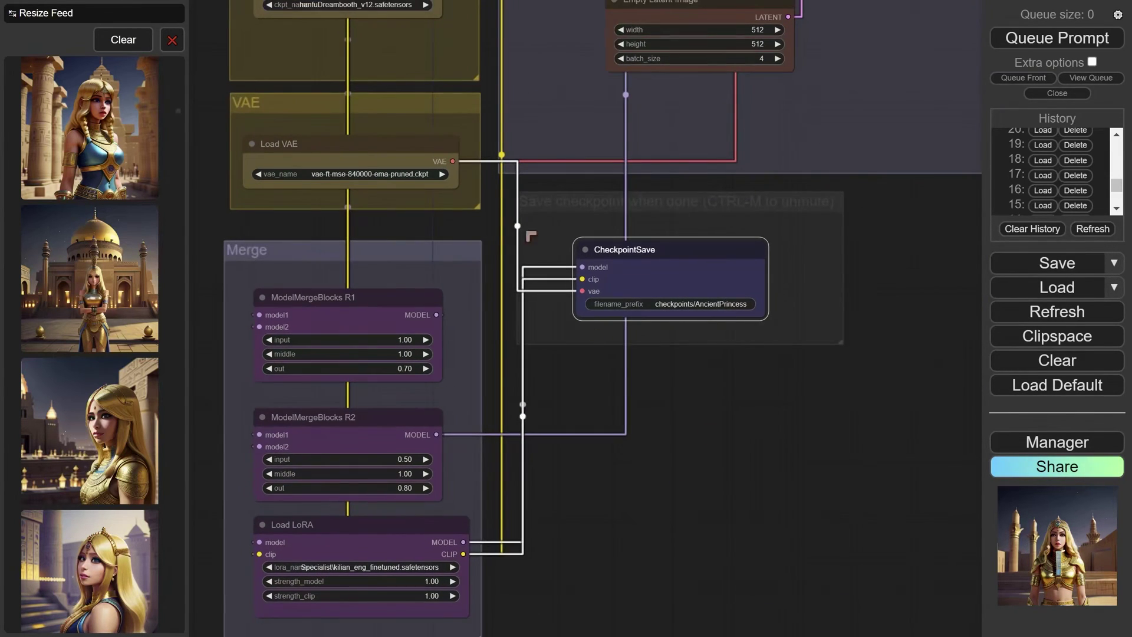
drag(653, 379, 600, 490)
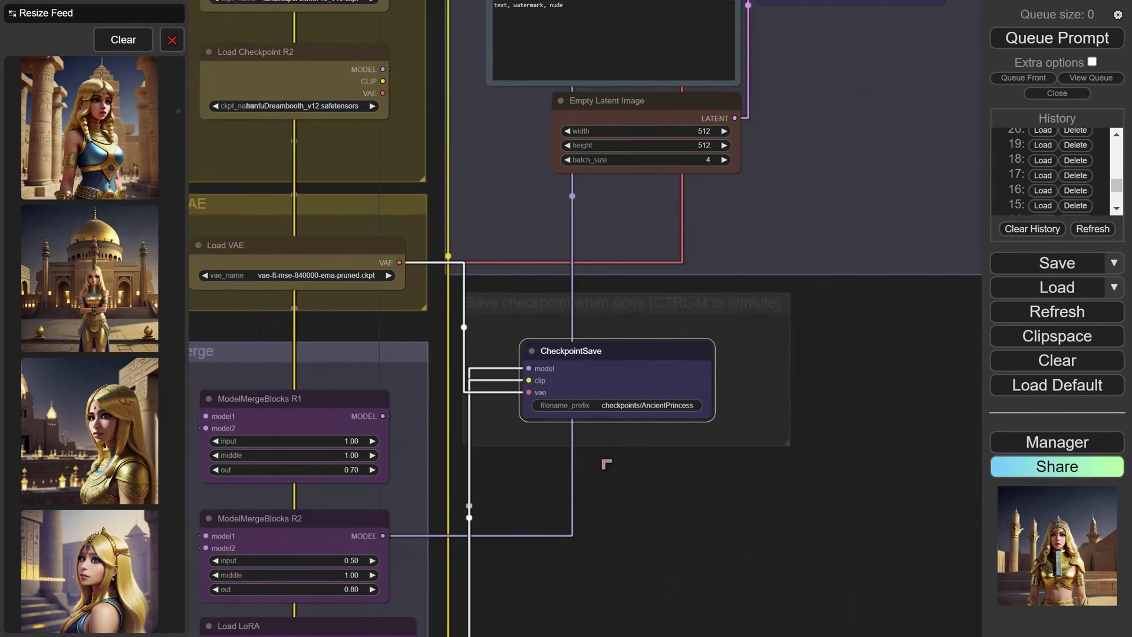
scroll(660, 394, down, 4)
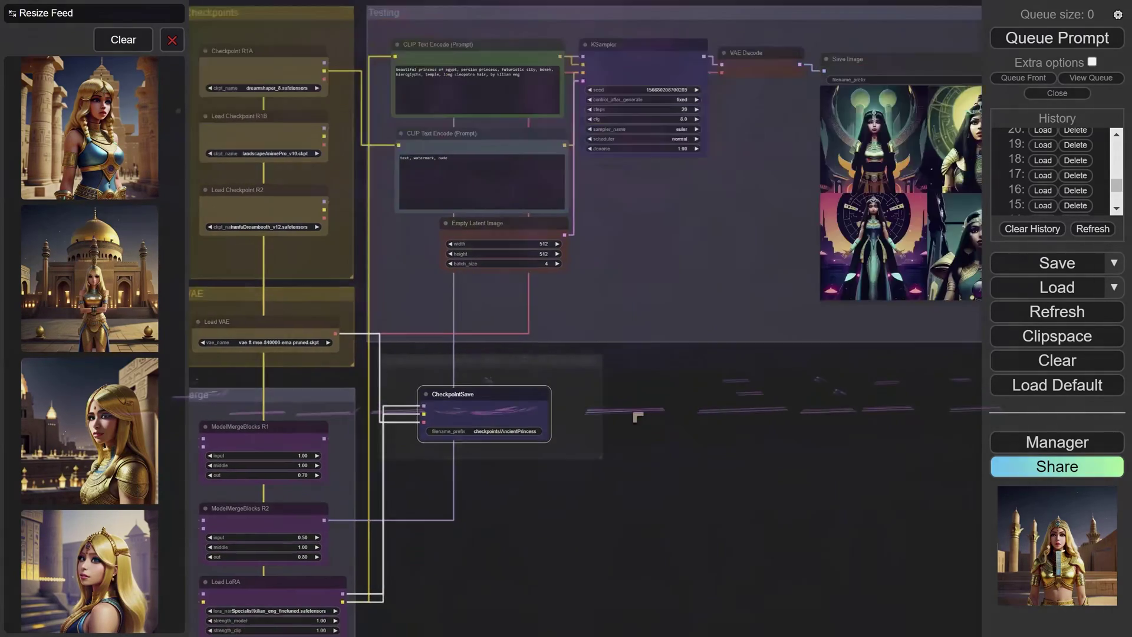